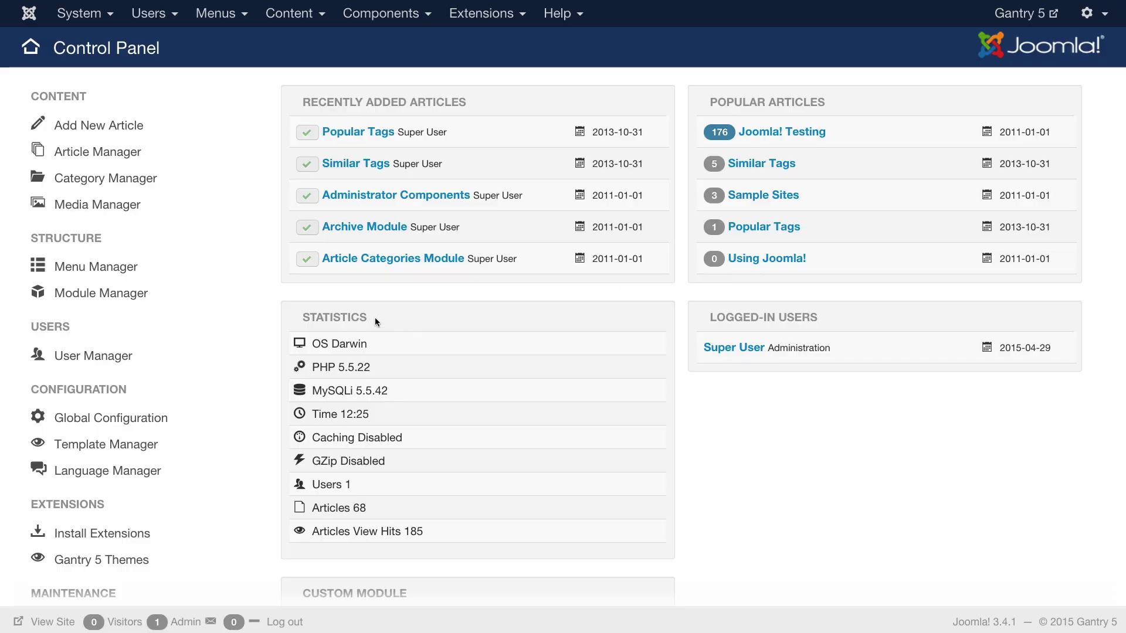
Open the Hydrogen theme's configuration from Components > Gantry 5 Themes.
click(382, 13)
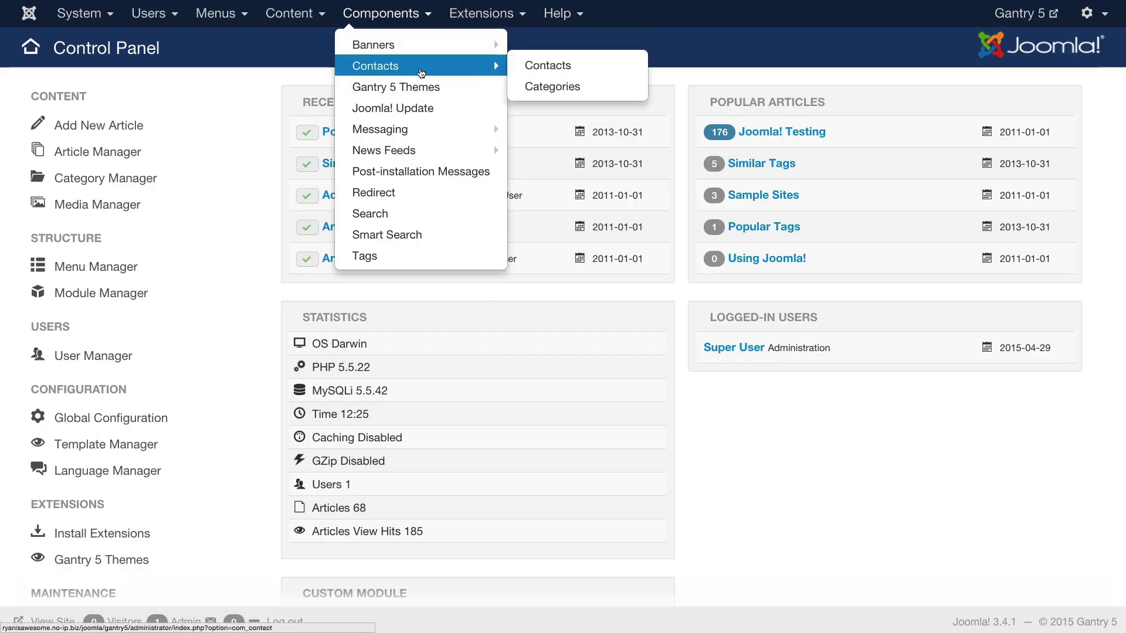
click(418, 88)
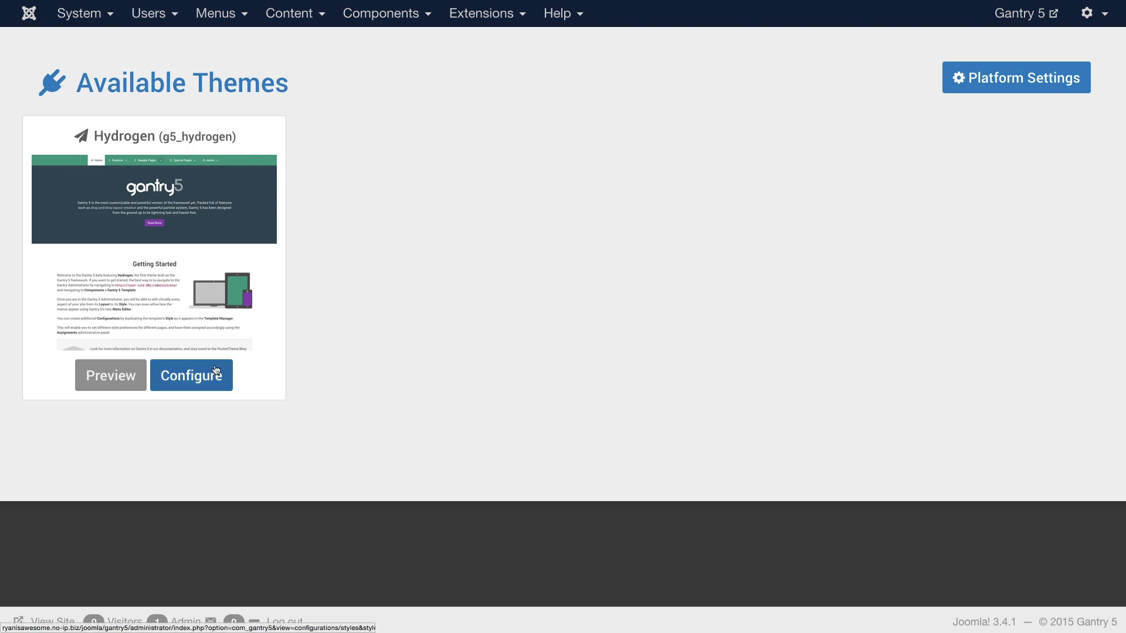
click(203, 378)
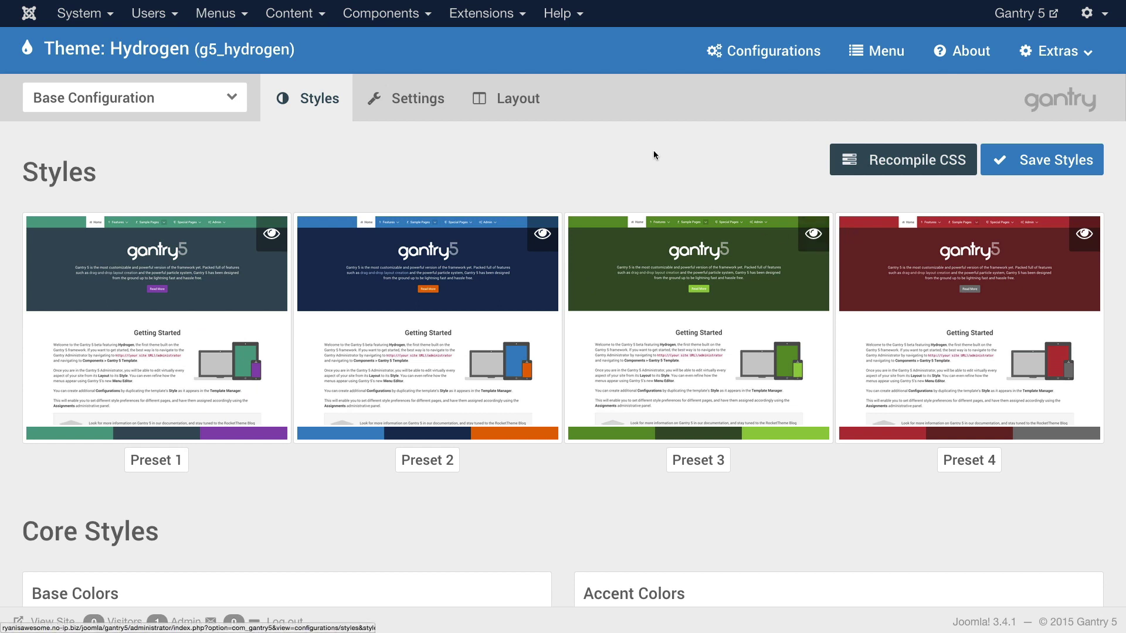
Go to the Layout page and load the Hydrogen - Home configuration.
click(499, 99)
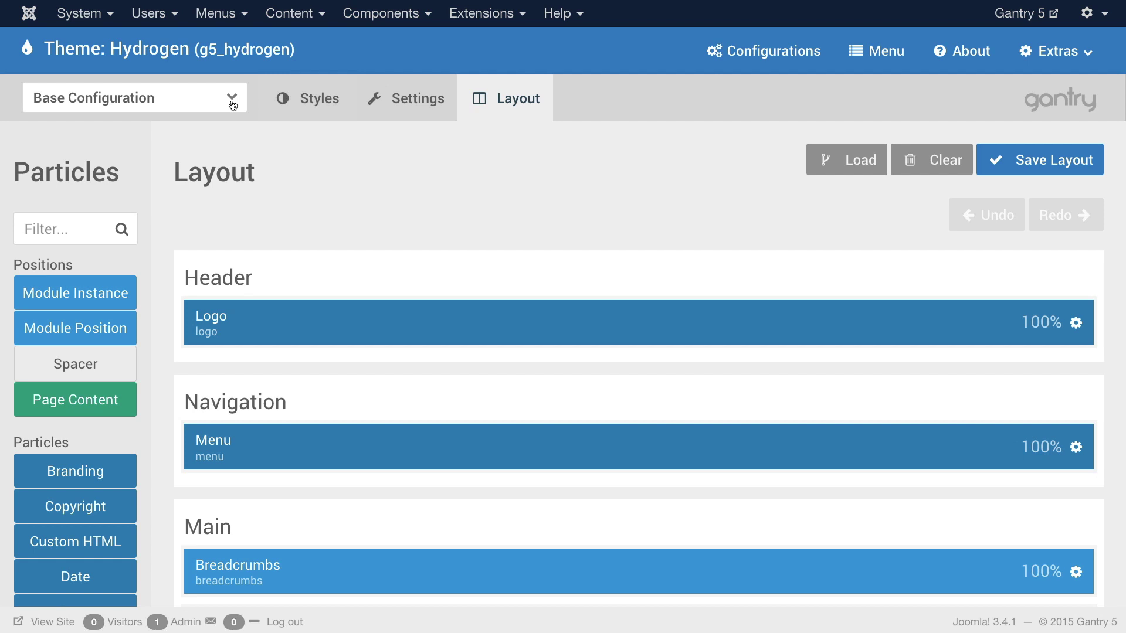
click(231, 98)
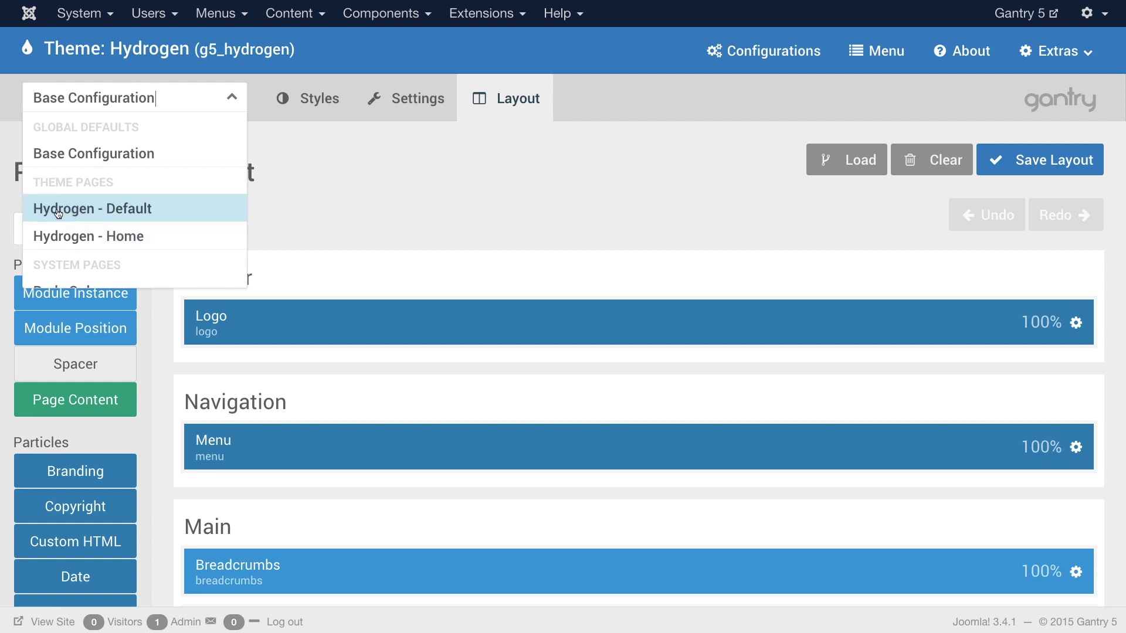
click(118, 238)
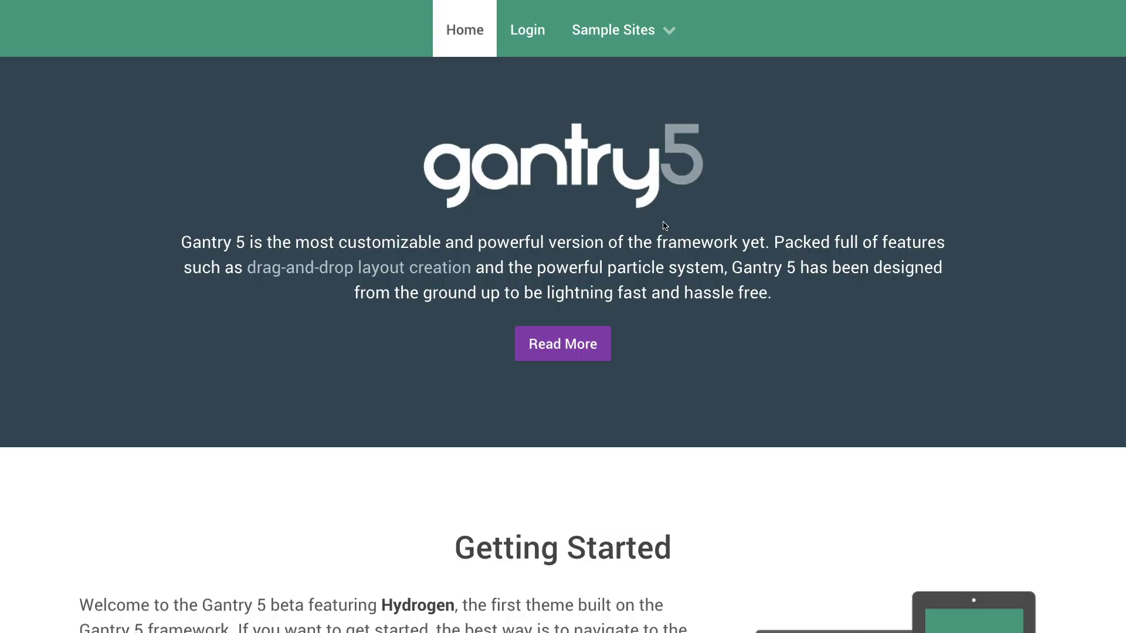
scroll(695, 347, down, 20)
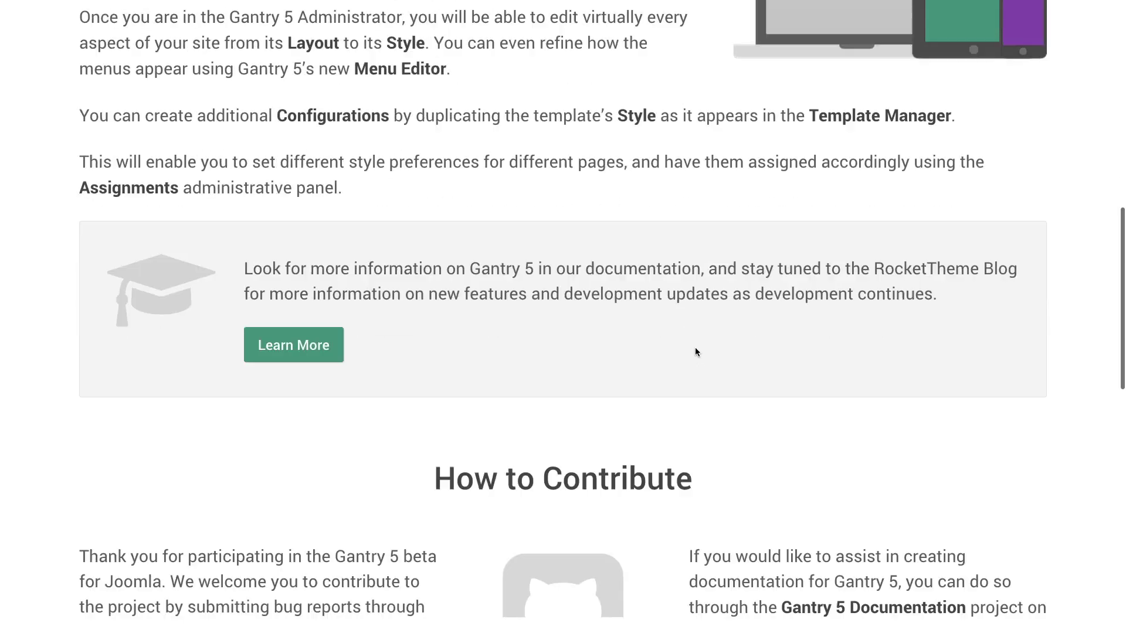
scroll(722, 369, down, 5)
scroll(463, 244, up, 20)
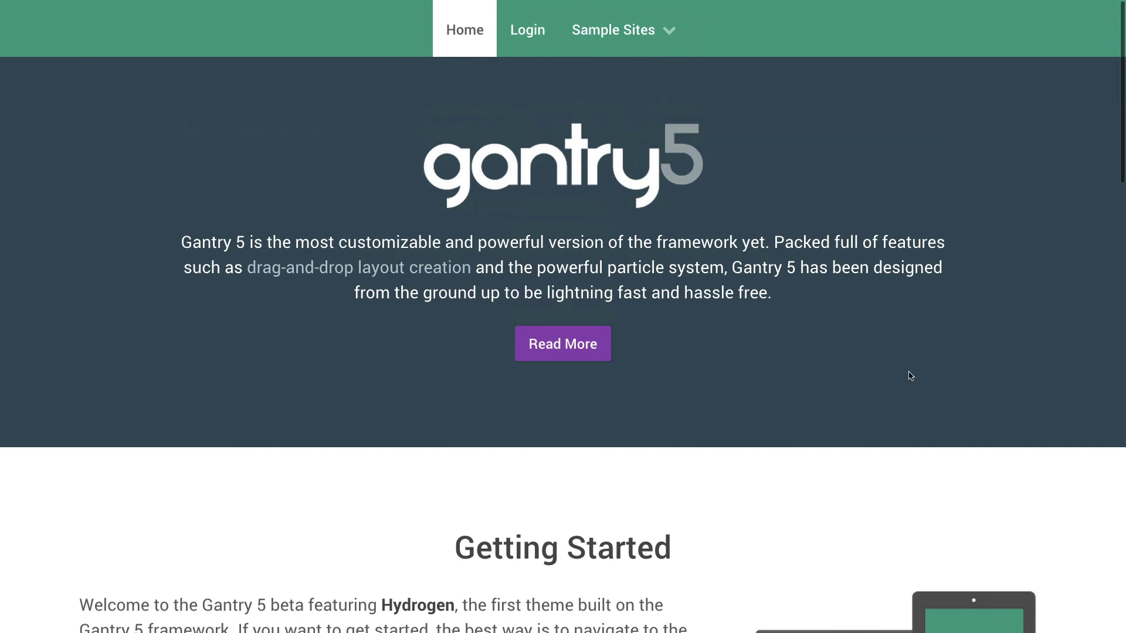
scroll(879, 305, down, 6)
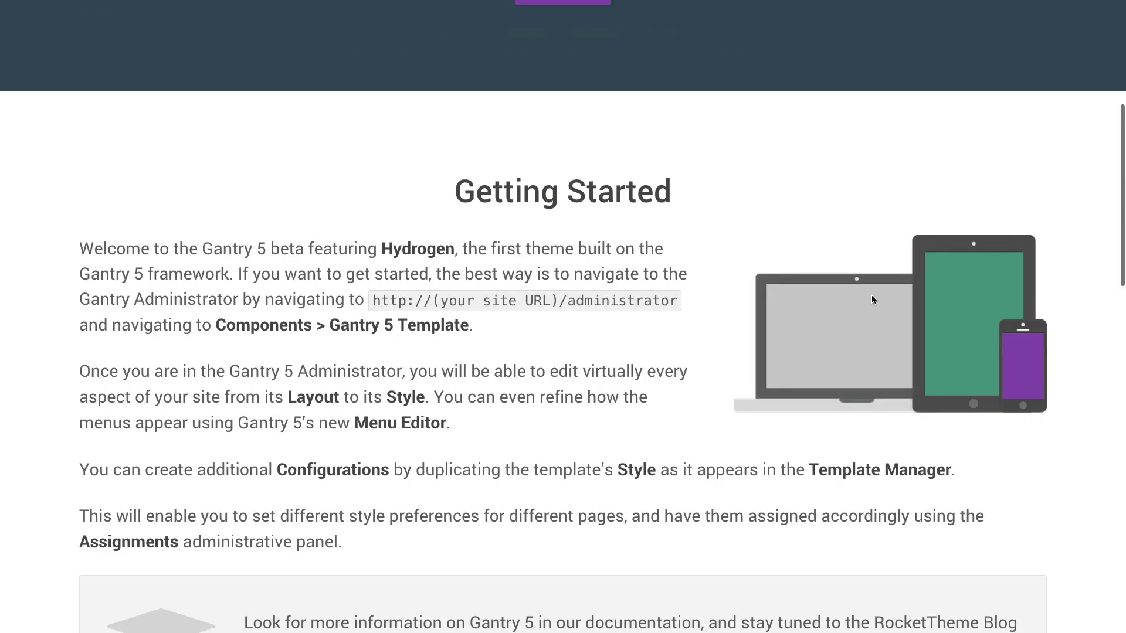
scroll(648, 307, down, 11)
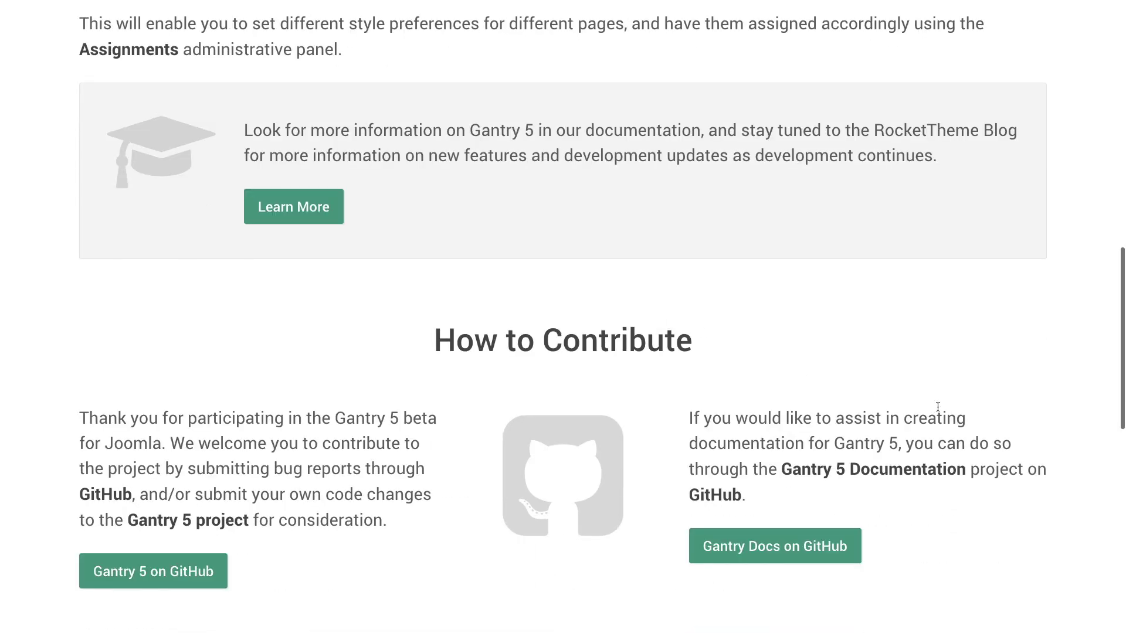
scroll(502, 311, down, 4)
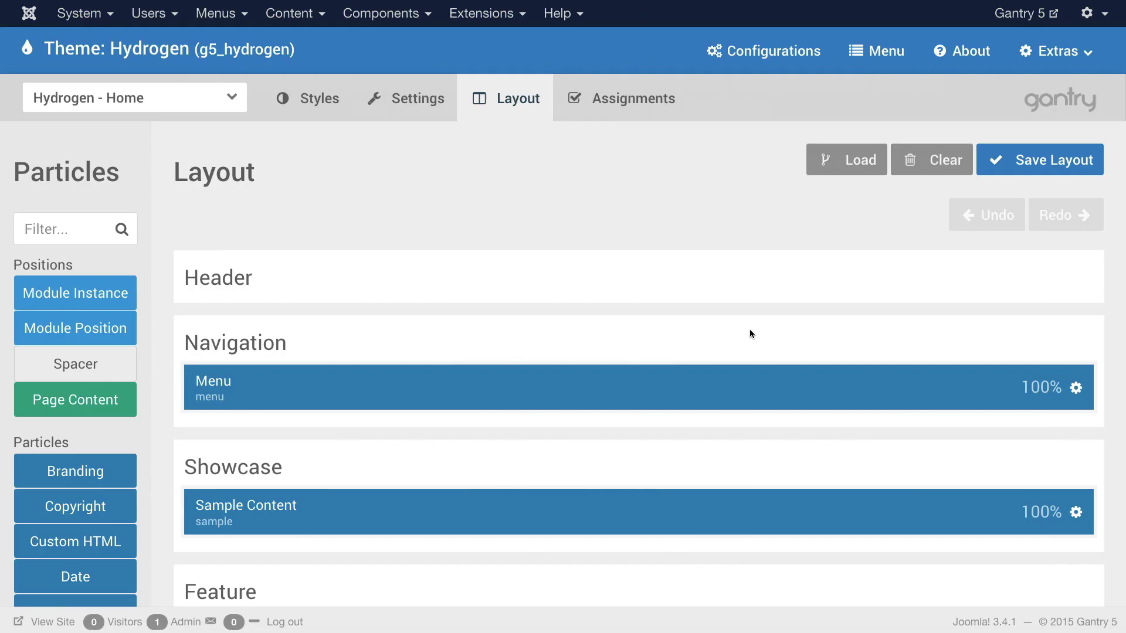
scroll(375, 392, down, 4)
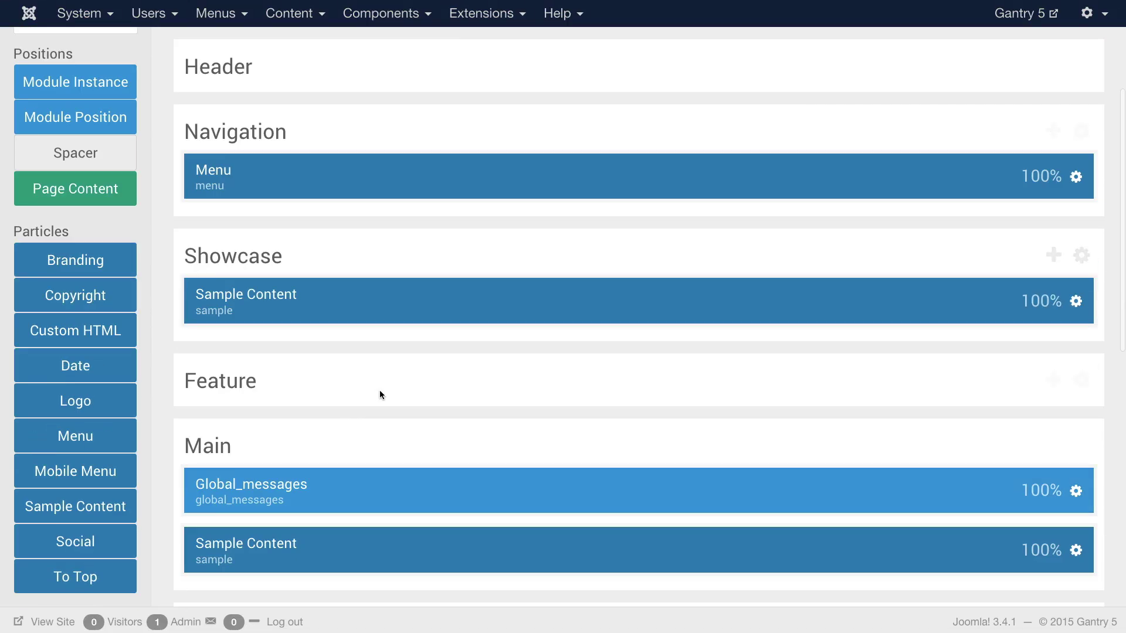
scroll(632, 431, up, 4)
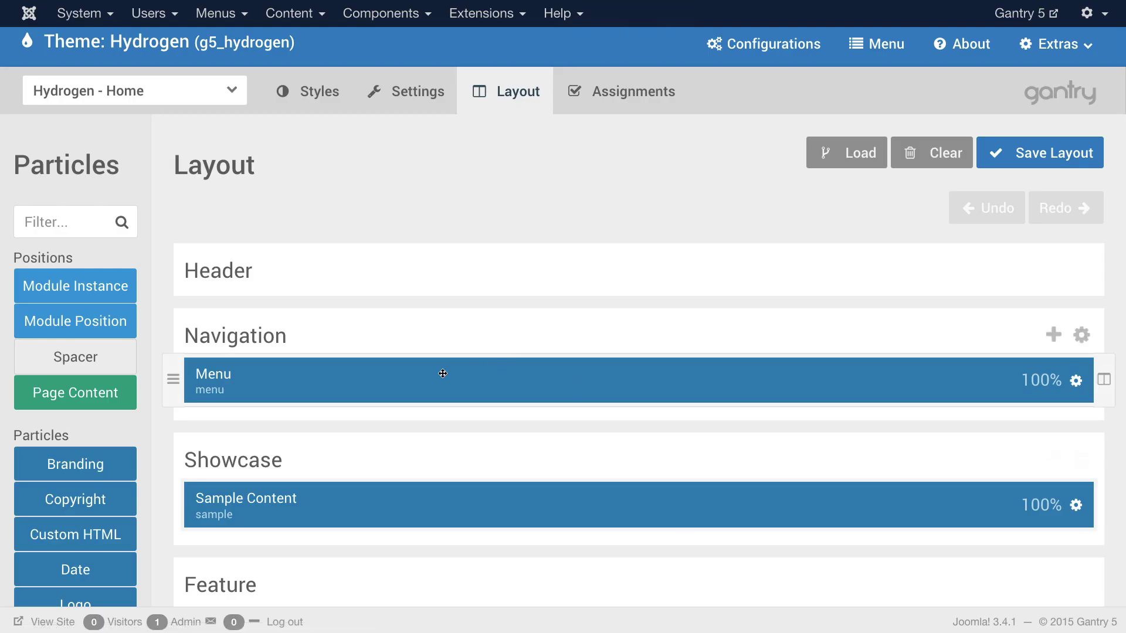
scroll(352, 428, down, 1)
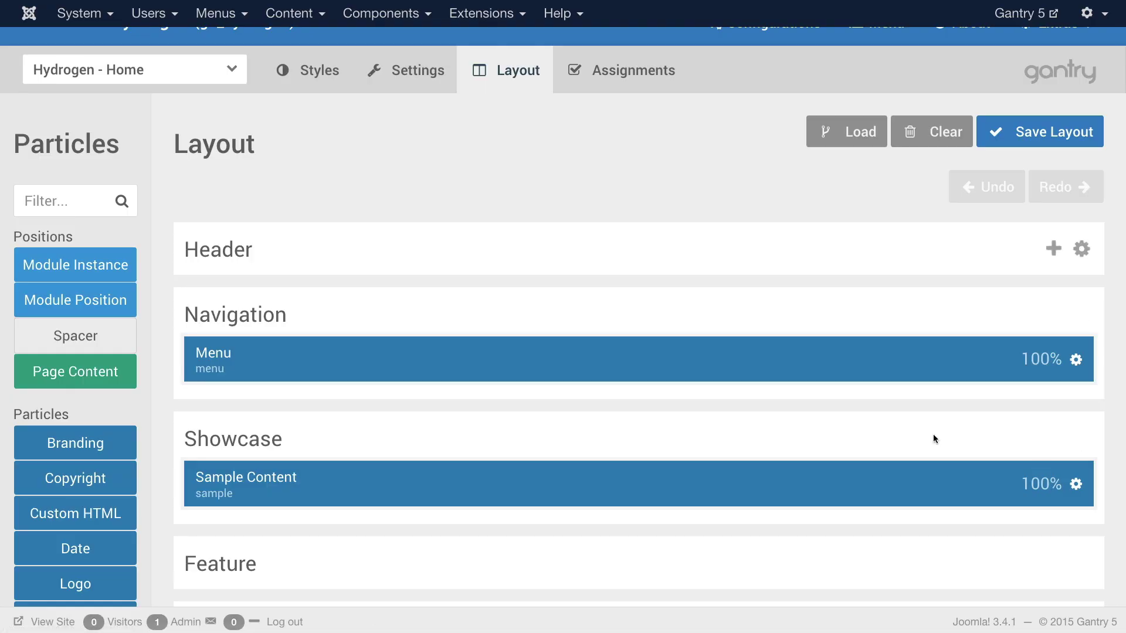
scroll(564, 302, down, 4)
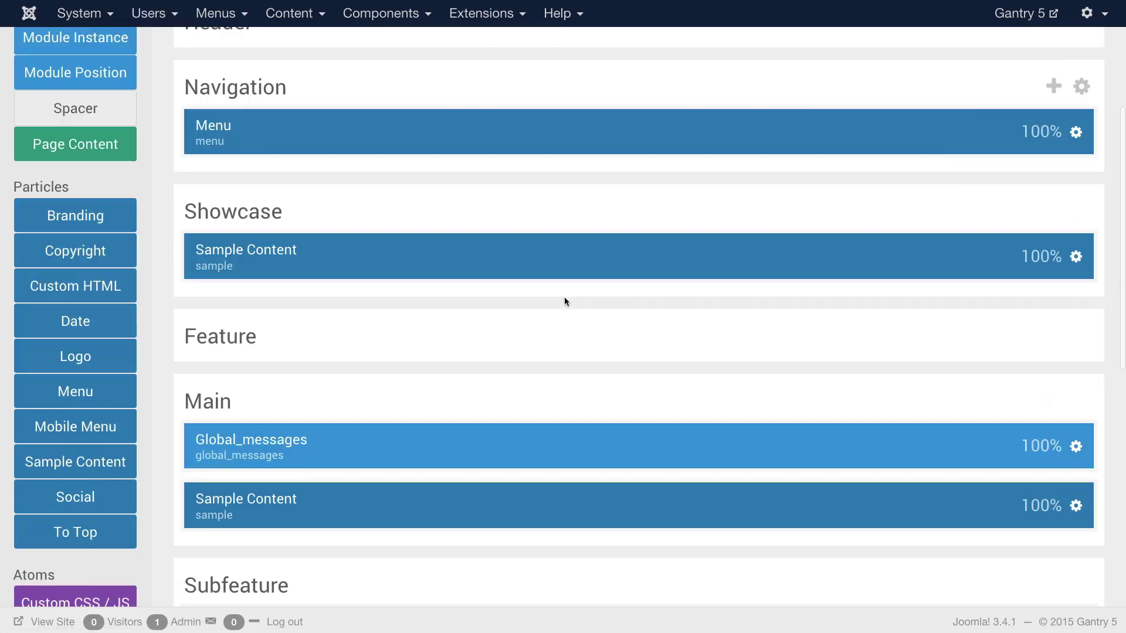
scroll(564, 302, down, 6)
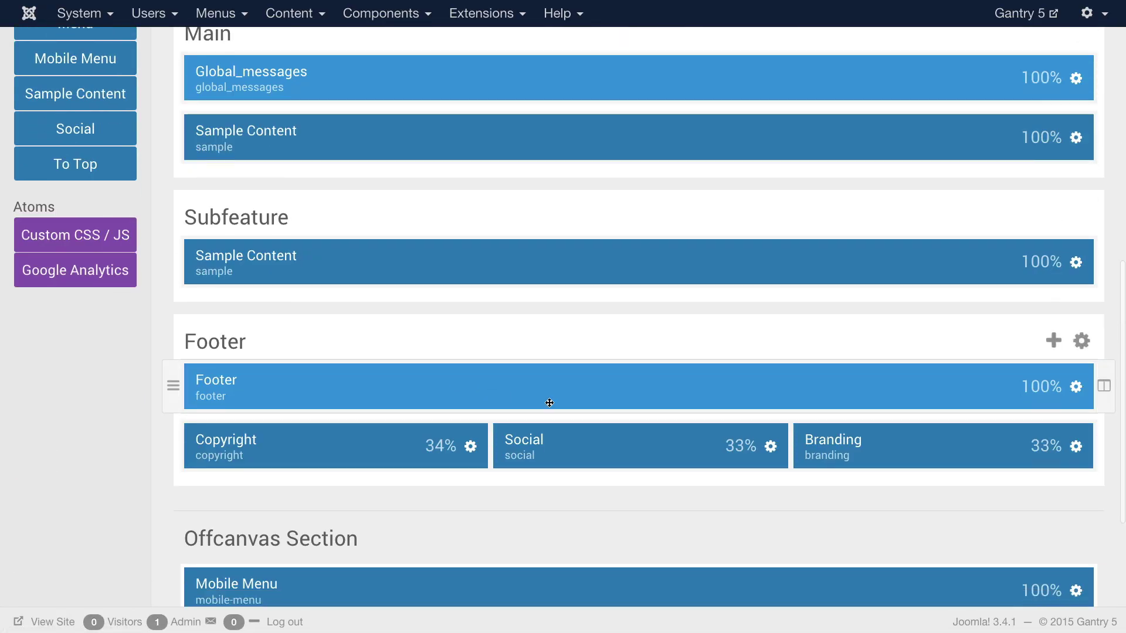
scroll(550, 403, down, 1)
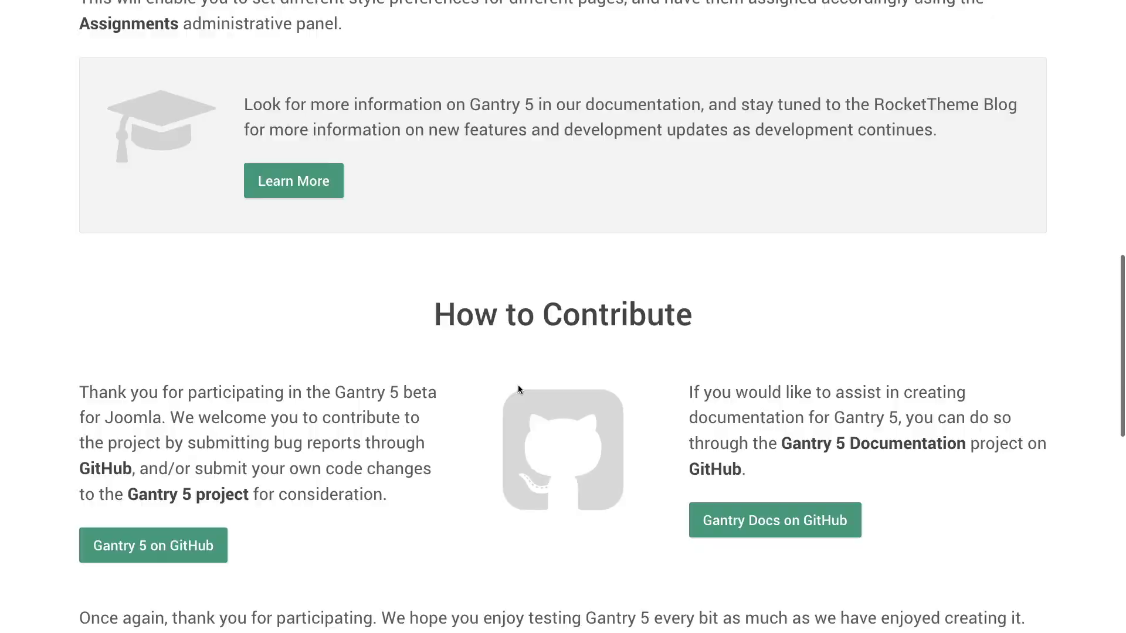
scroll(518, 385, down, 10)
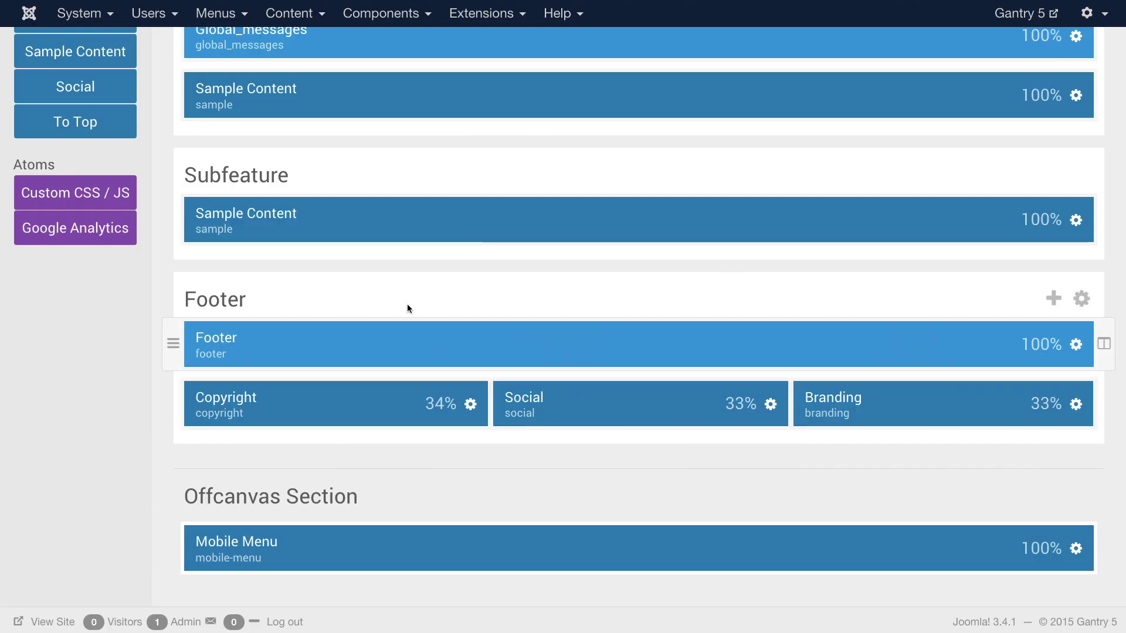
scroll(407, 307, up, 10)
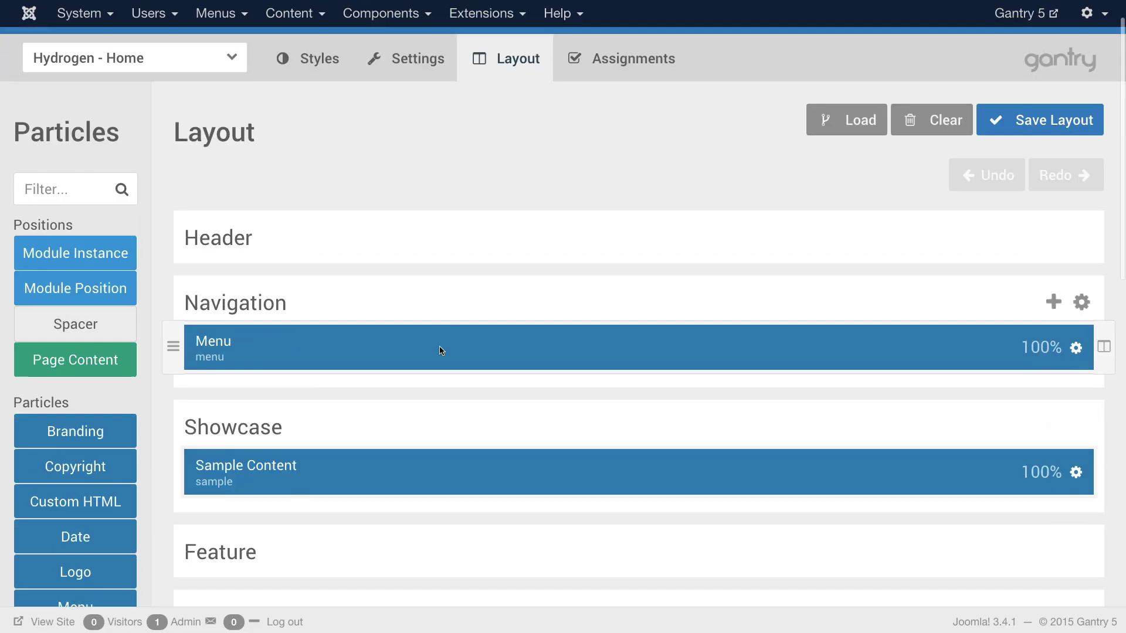
scroll(470, 395, down, 1)
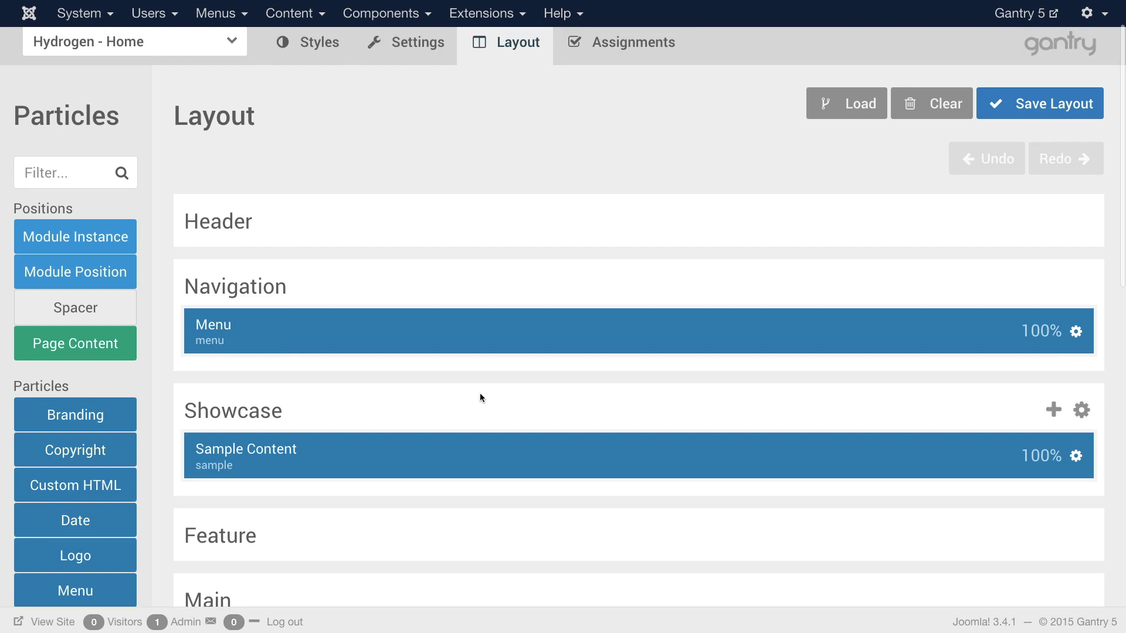
scroll(479, 394, up, 1)
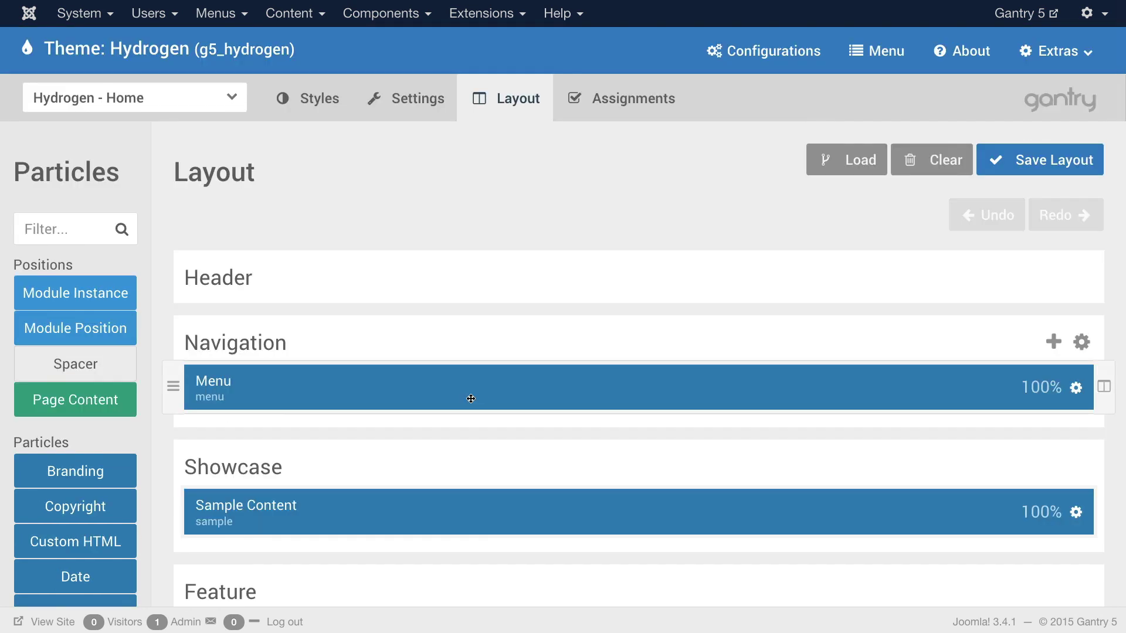
Place a Spacer beside Menu in the Navigation row at 50/50 and save the Home layout.
scroll(410, 387, down, 2)
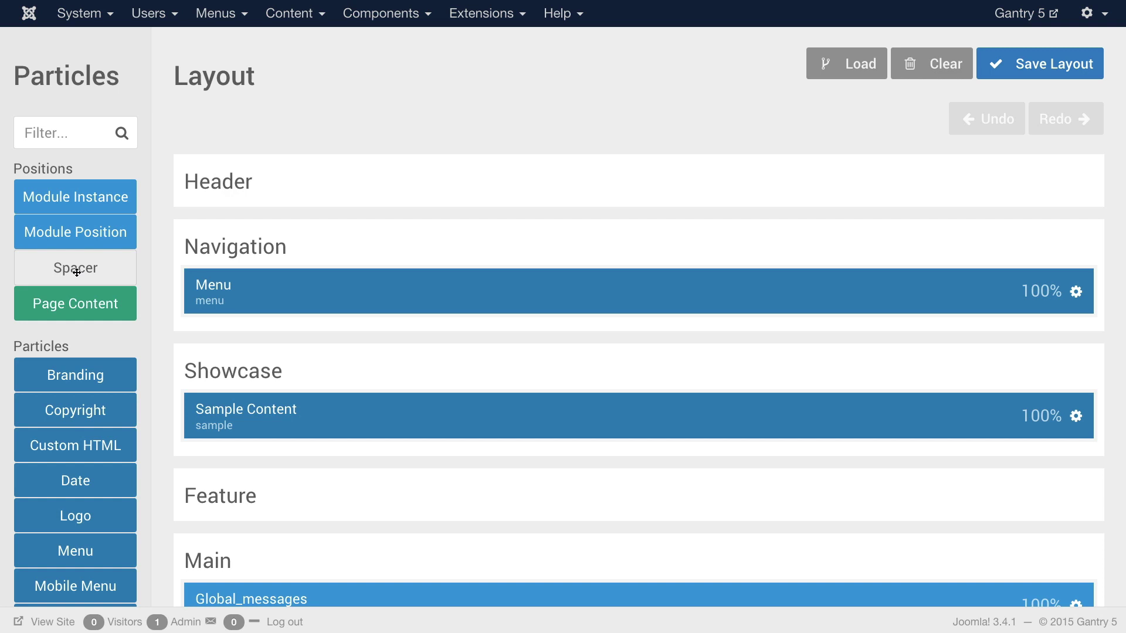
drag(76, 272, 327, 339)
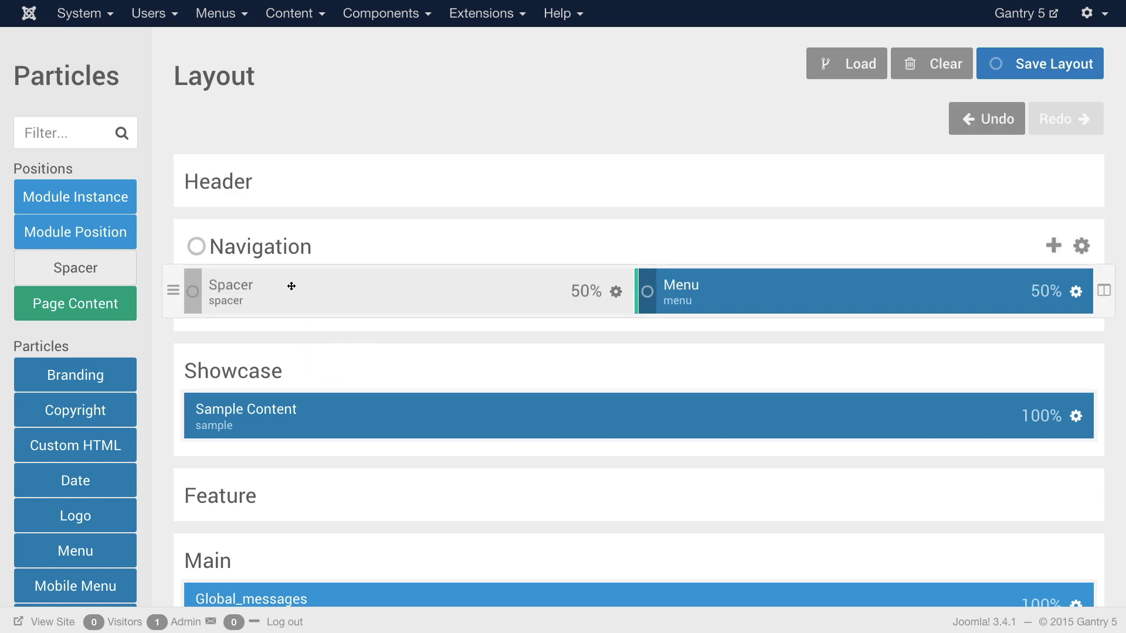
click(1029, 64)
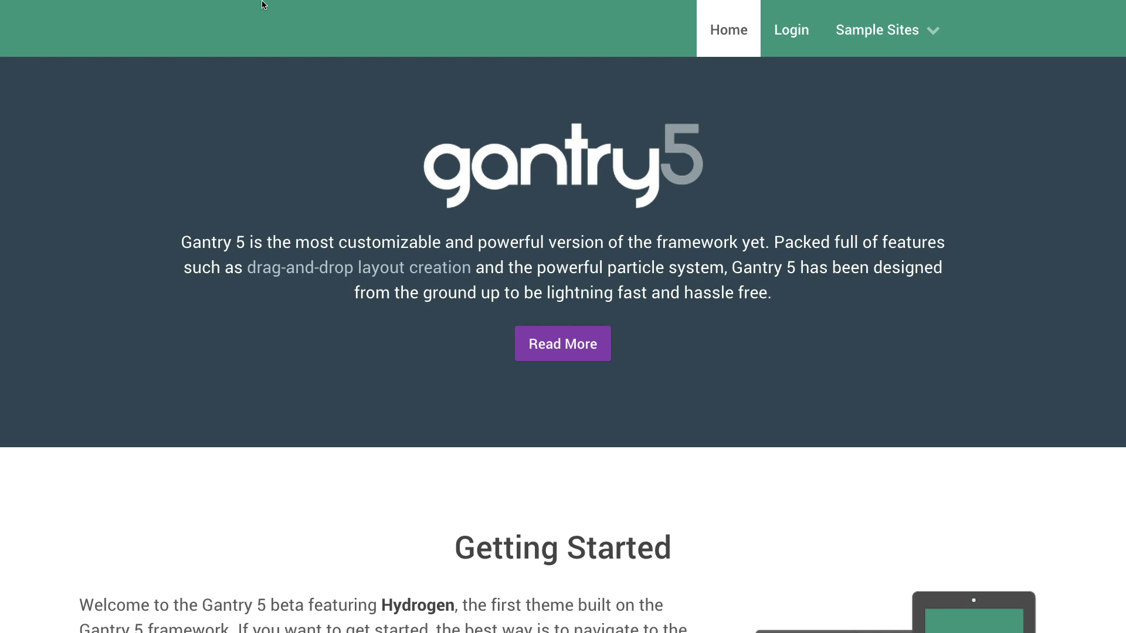
mouse_move(1, 15)
key(ctrl+Tab)
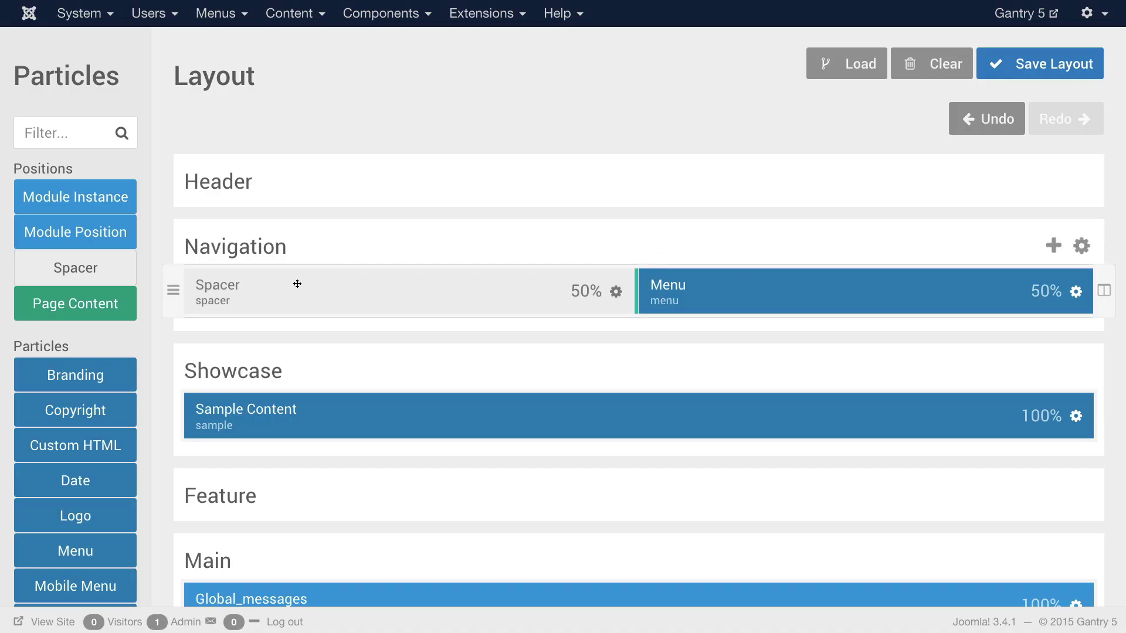
scroll(771, 210, up, 1)
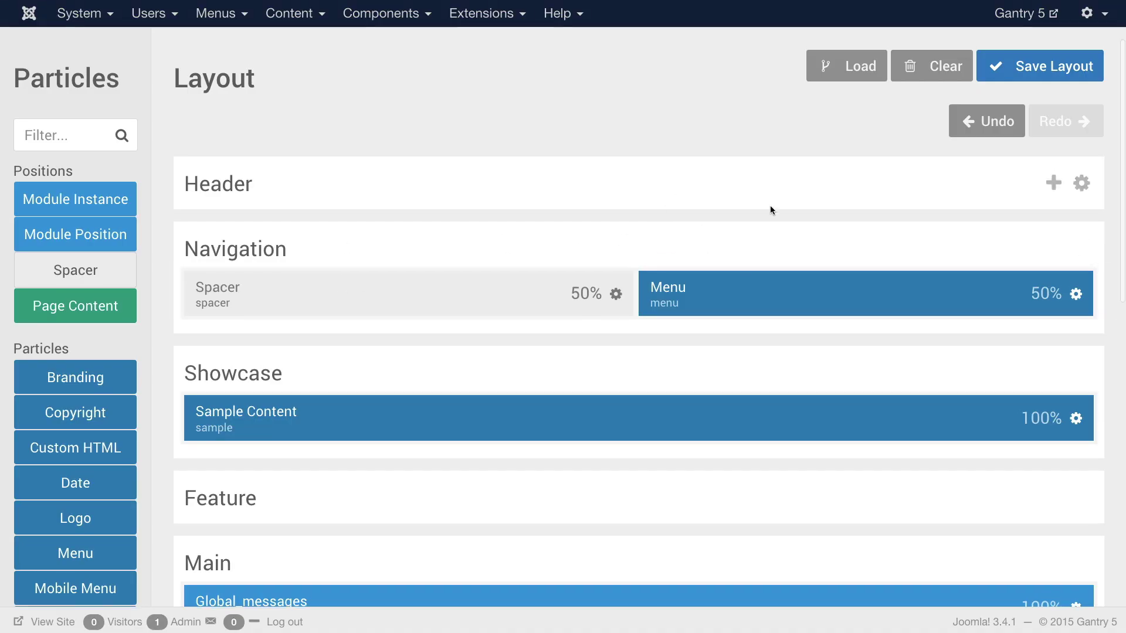
click(973, 125)
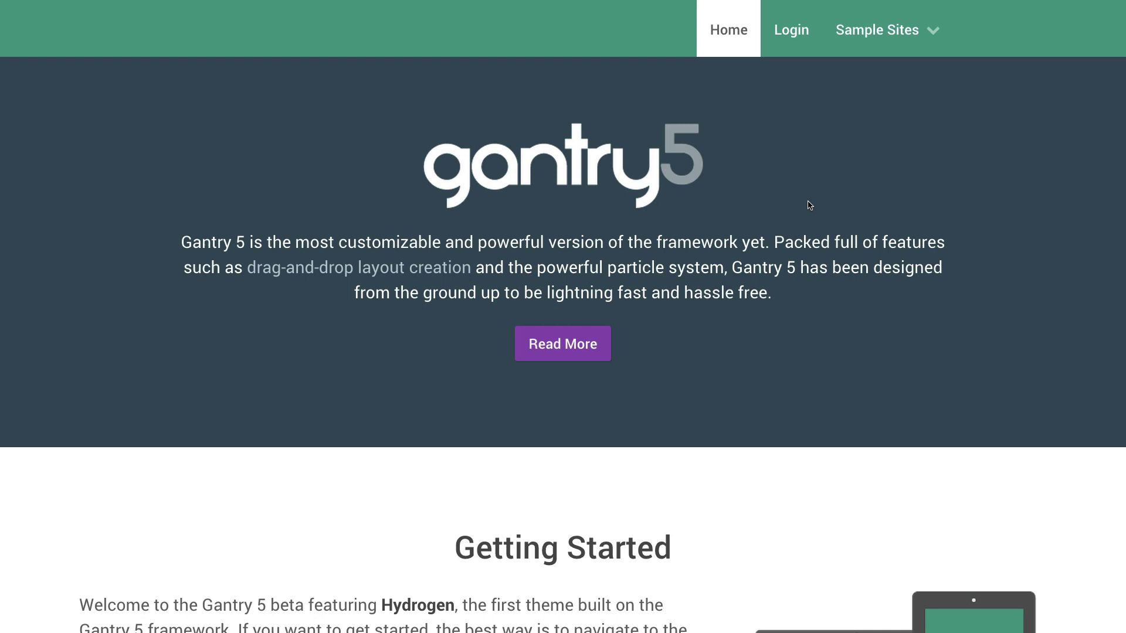
key(F5)
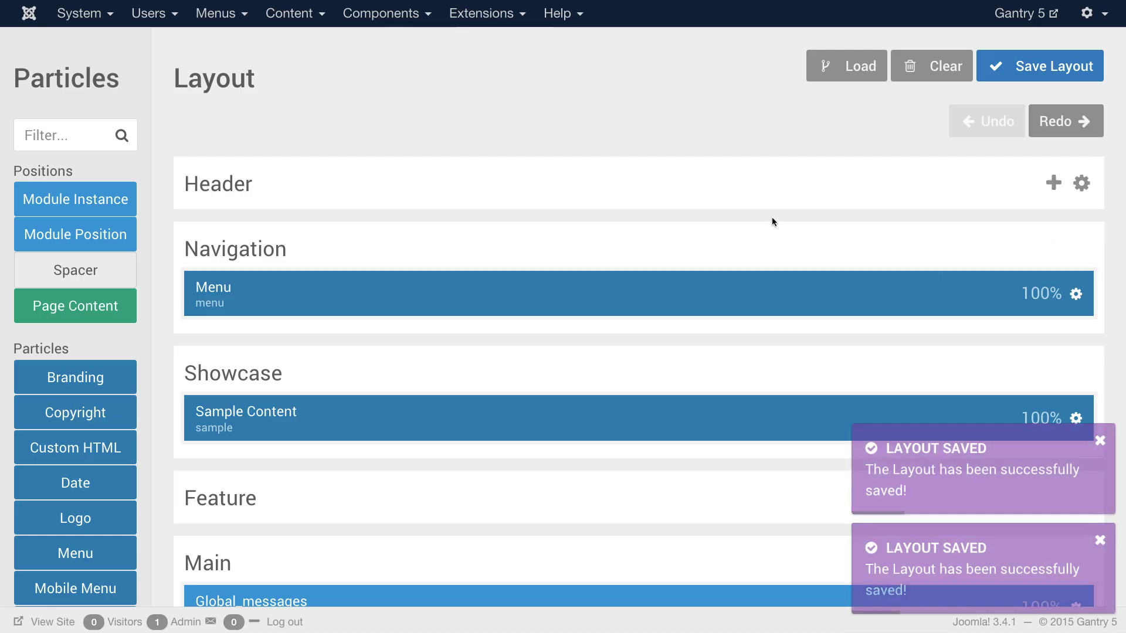
scroll(612, 157, down, 3)
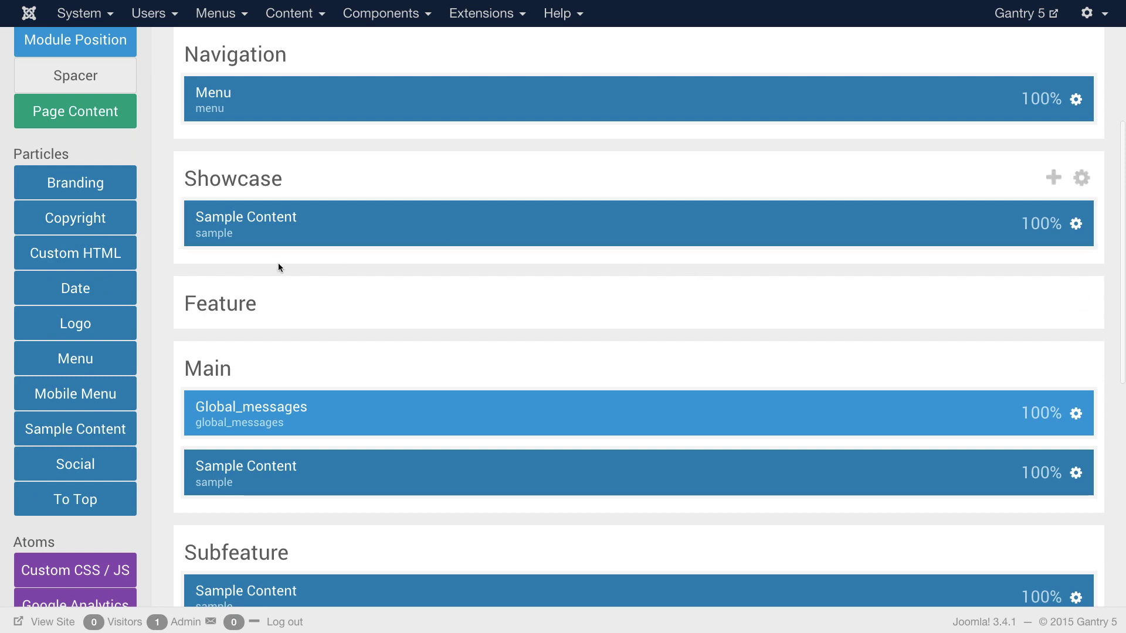
scroll(521, 329, up, 5)
scroll(562, 287, down, 1)
scroll(563, 284, down, 6)
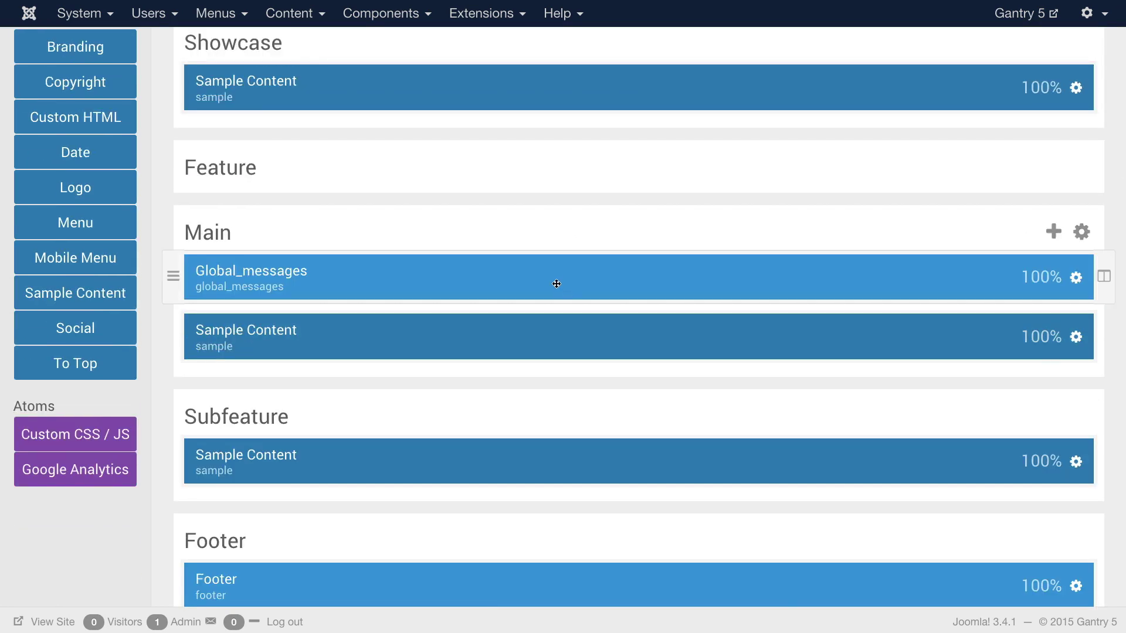
scroll(557, 283, up, 5)
scroll(253, 457, down, 1)
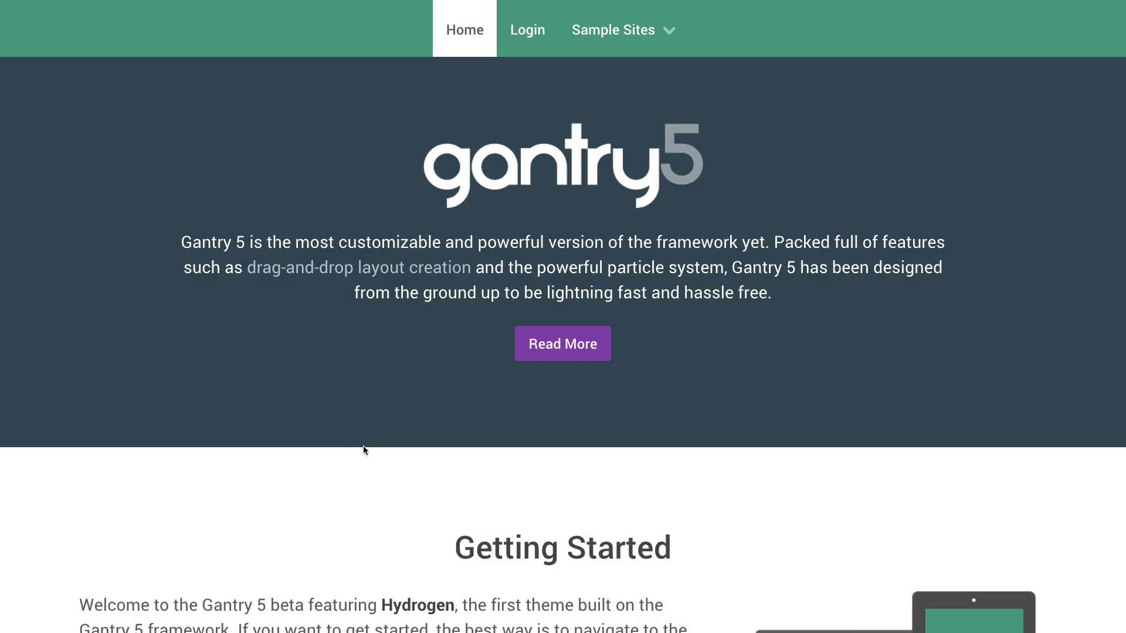
scroll(478, 355, down, 4)
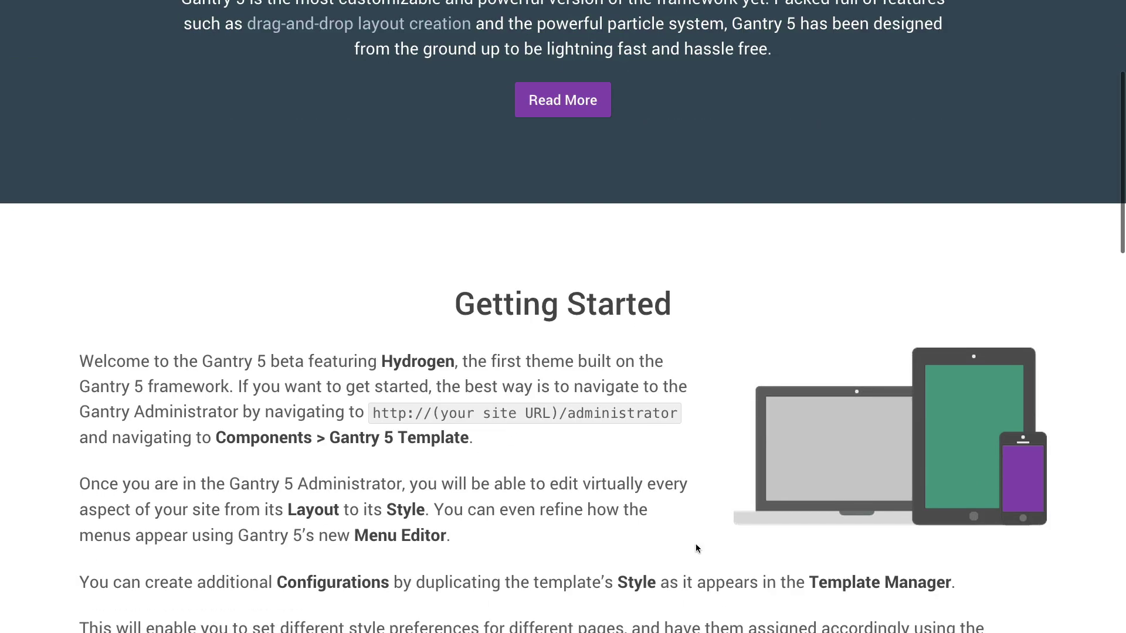
scroll(502, 370, down, 1)
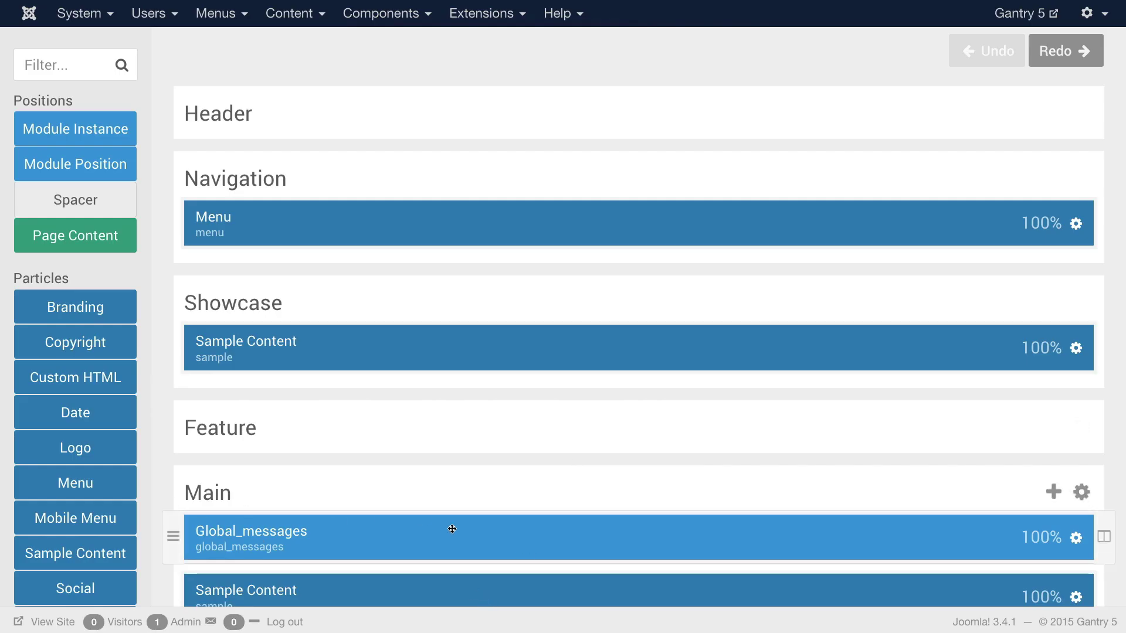
scroll(457, 490, up, 1)
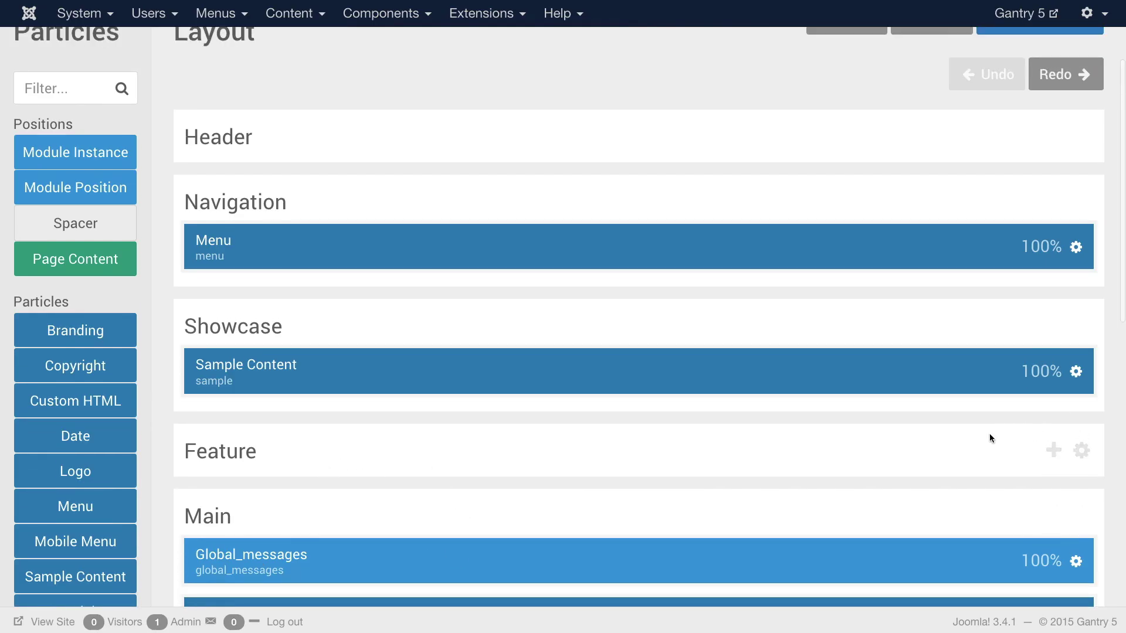
Add a new row to the Feature section, leaving its section settings unchanged.
click(1053, 450)
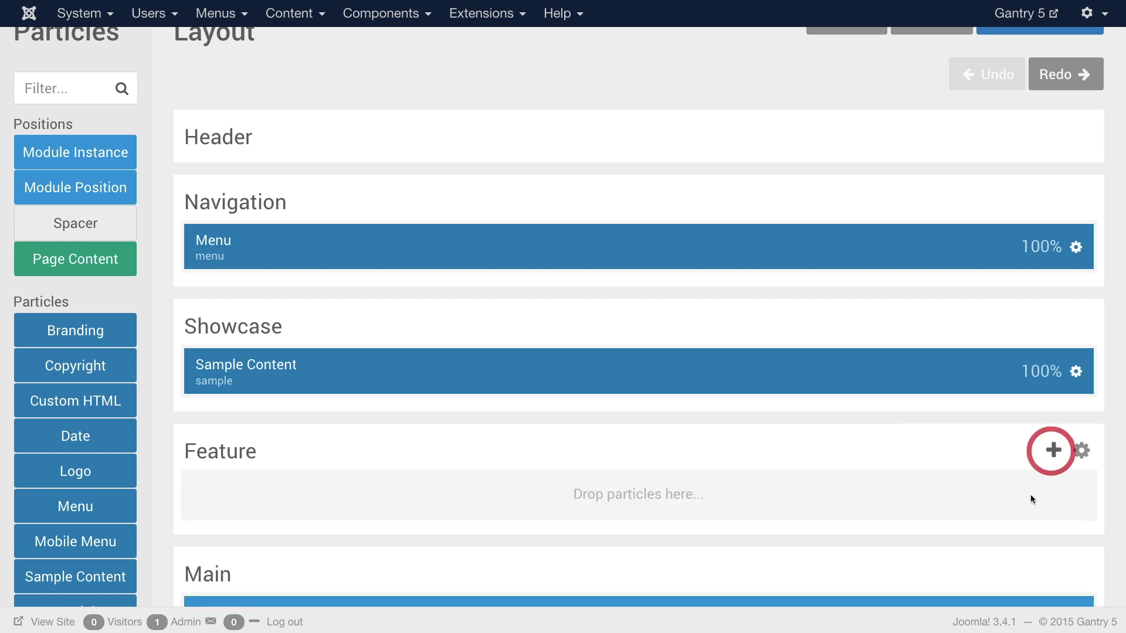
click(1082, 451)
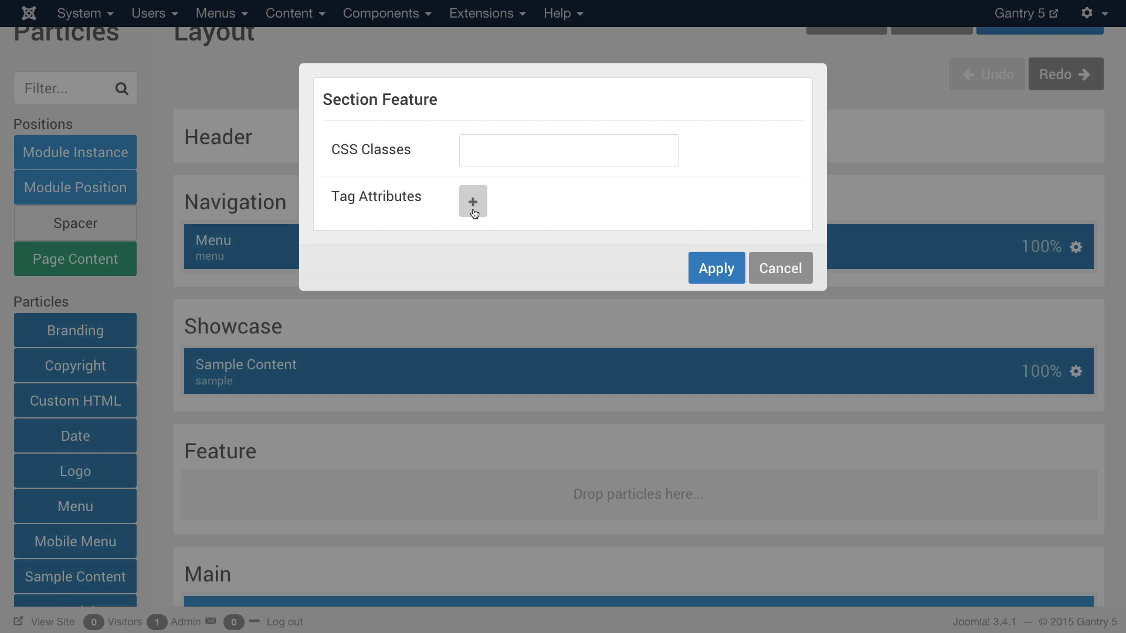
click(773, 267)
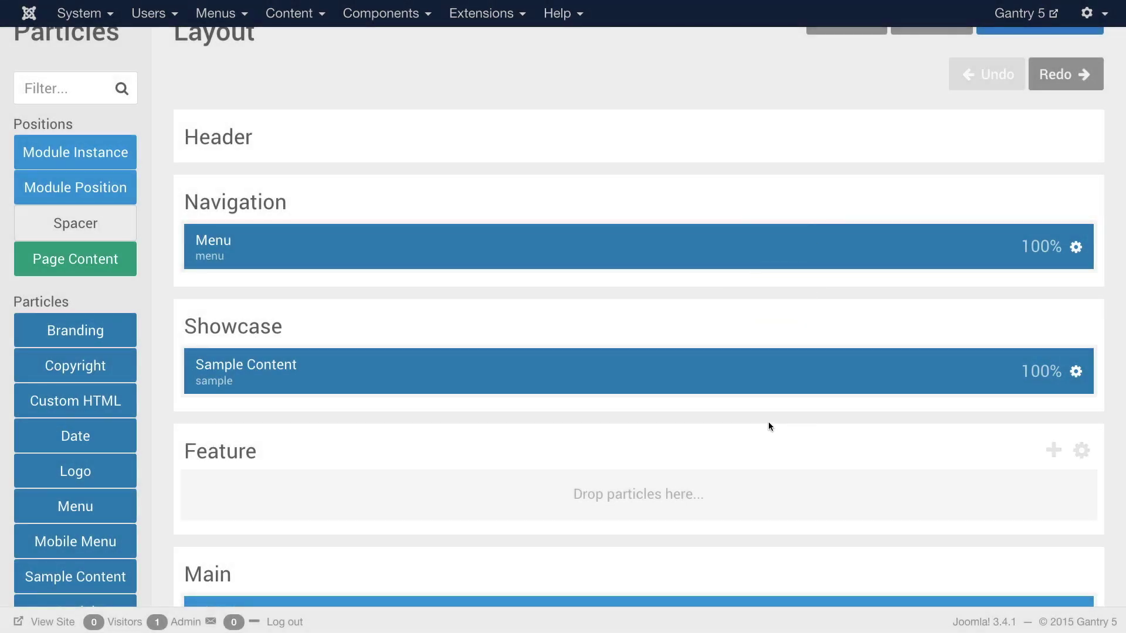
scroll(296, 431, down, 1)
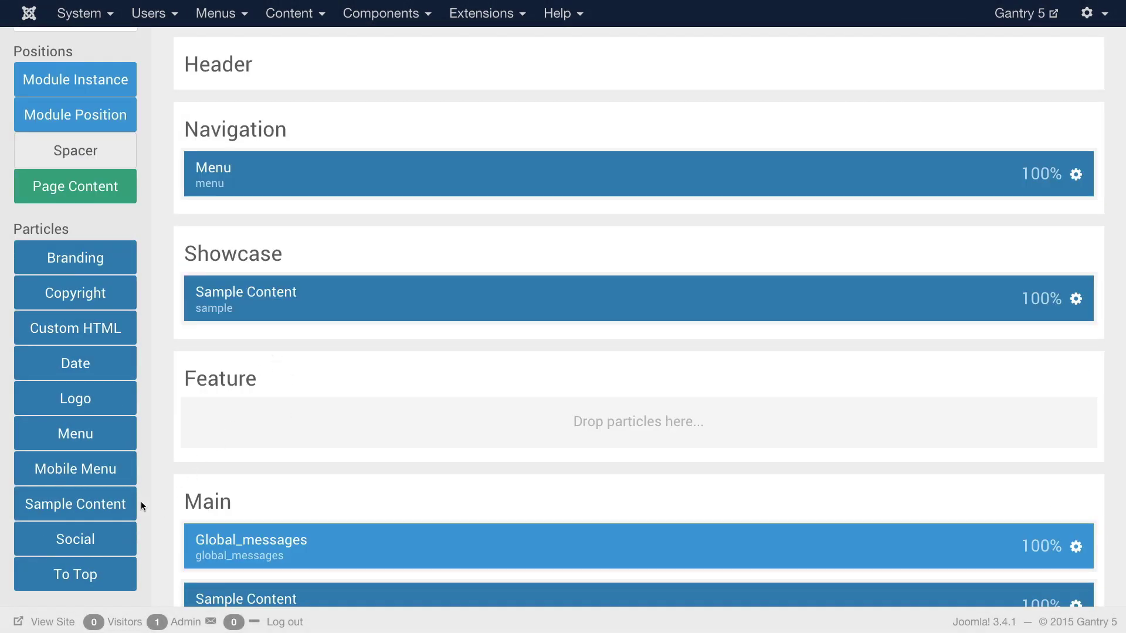
Drag three Sample Content particles into the Feature row, each sized at 33.3%.
drag(140, 502, 293, 416)
drag(165, 500, 1043, 422)
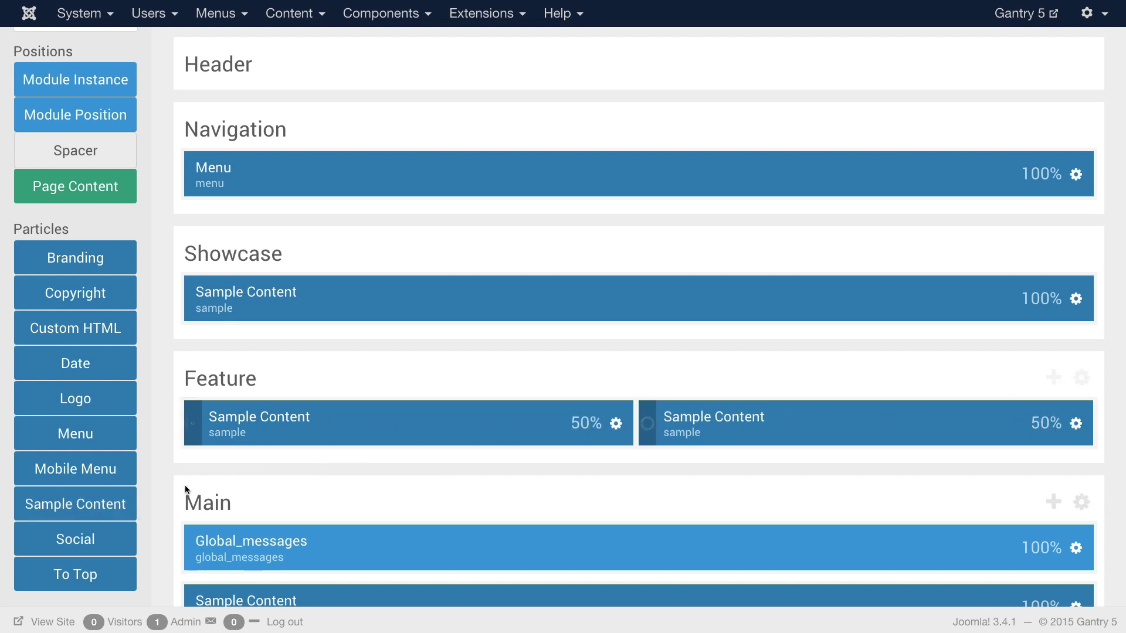
drag(51, 505, 1032, 424)
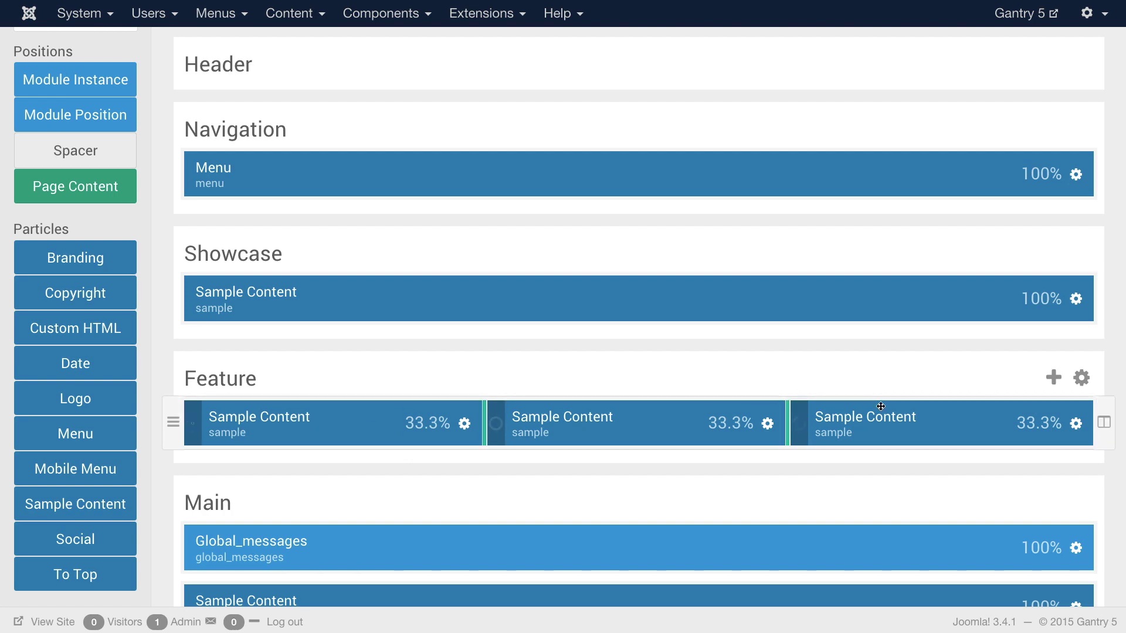
Give the first Feature particle the sunset image, headline 'Headline 1' and a pasted lorem ipsum description.
click(464, 424)
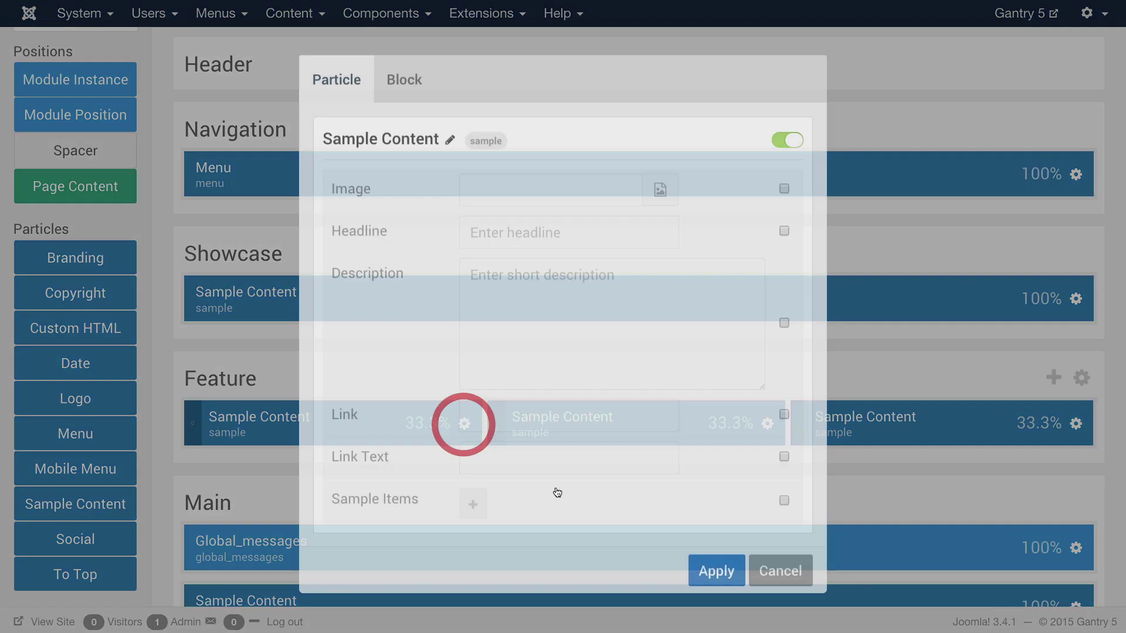
click(660, 198)
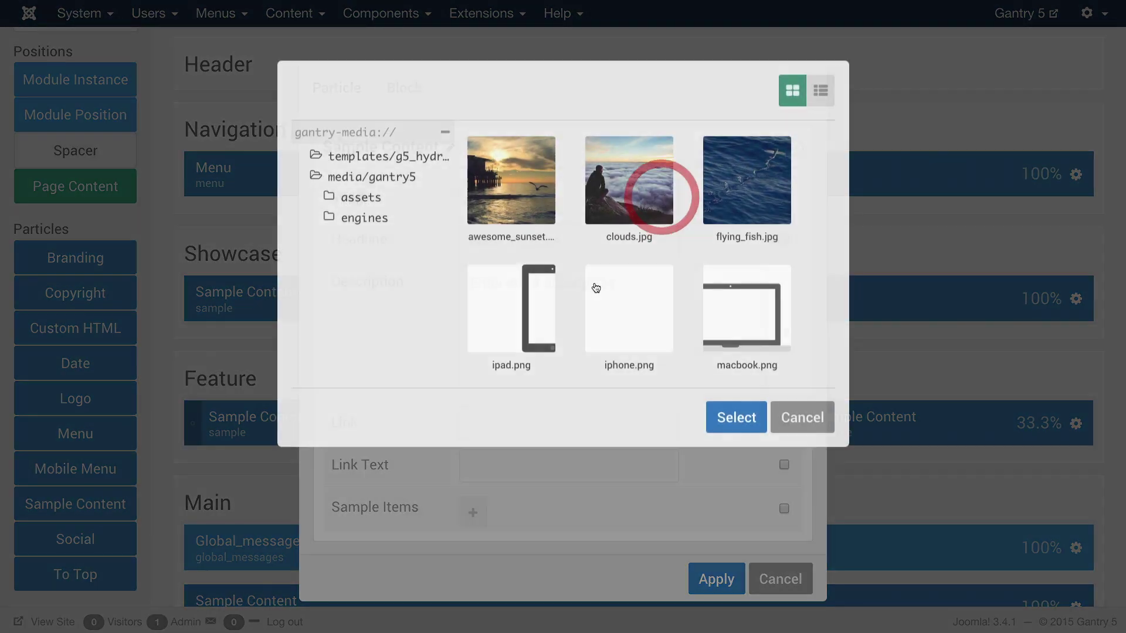
click(523, 187)
click(740, 419)
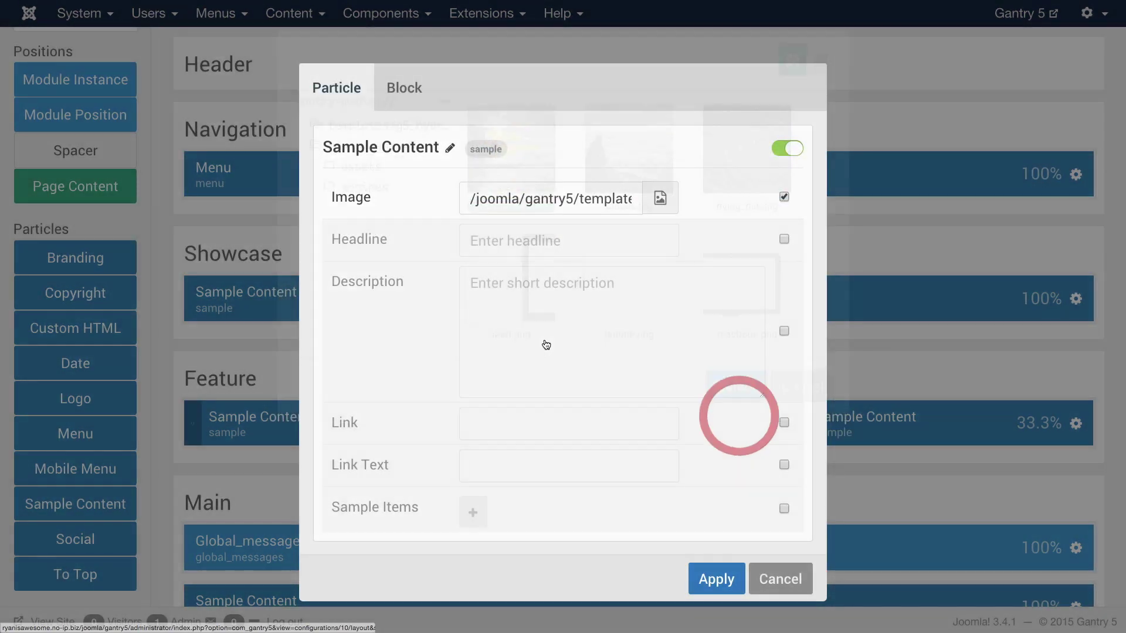
click(542, 253)
text(Headline 1)
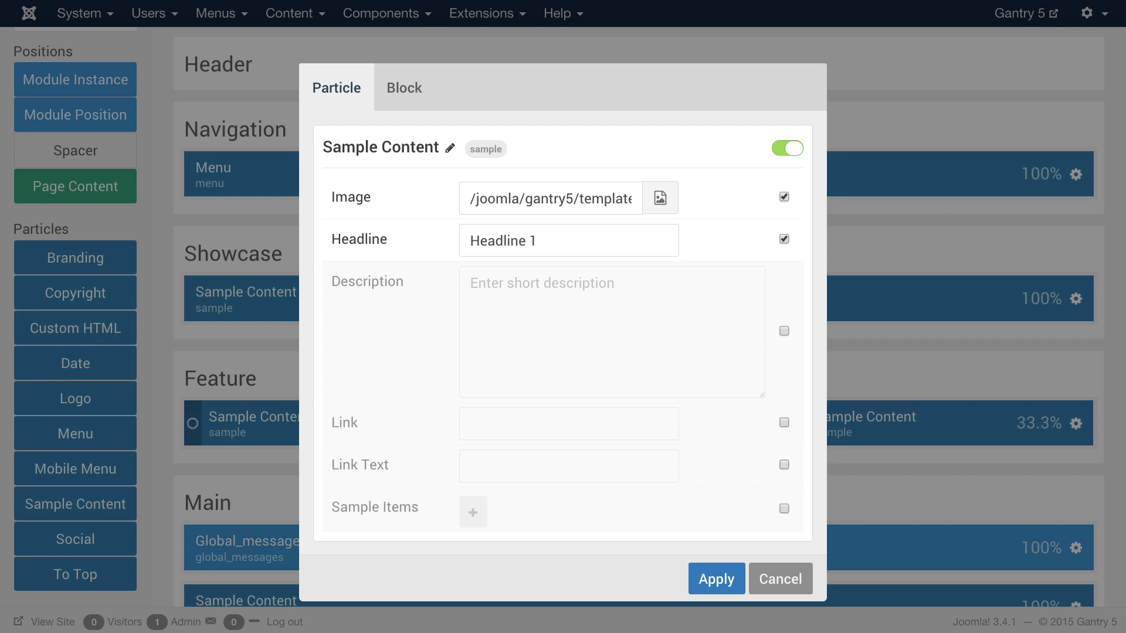
click(588, 318)
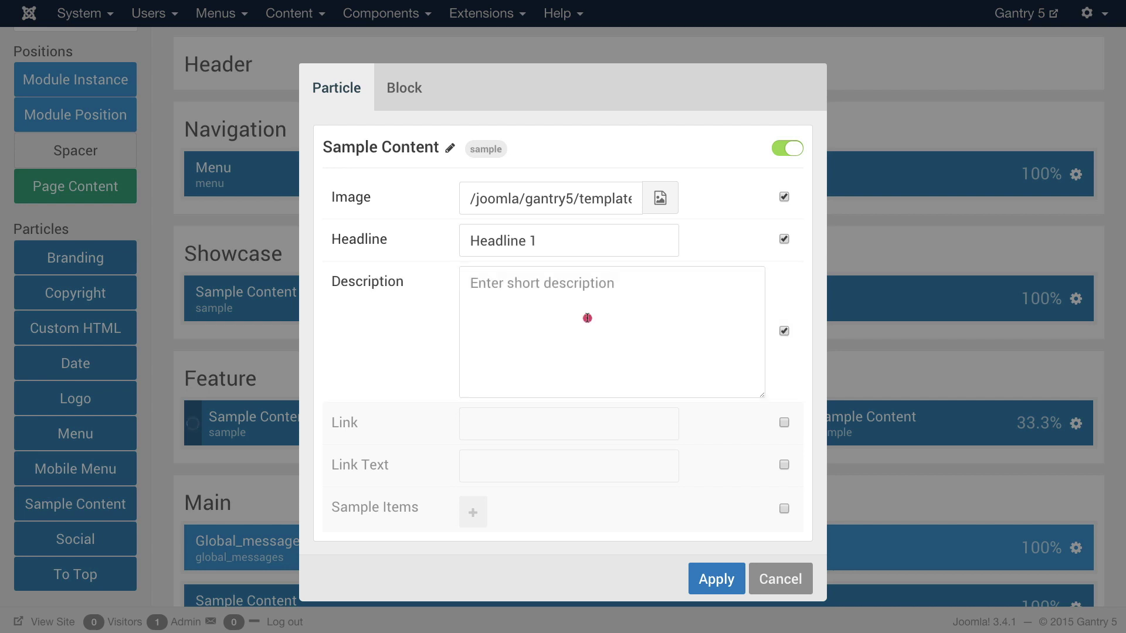
text(Lorem ipsum dolor sit amet, consectetur adipiscing elit. Praesent auctor justo ac urna lobortis, eu fermentum sapien blandit.)
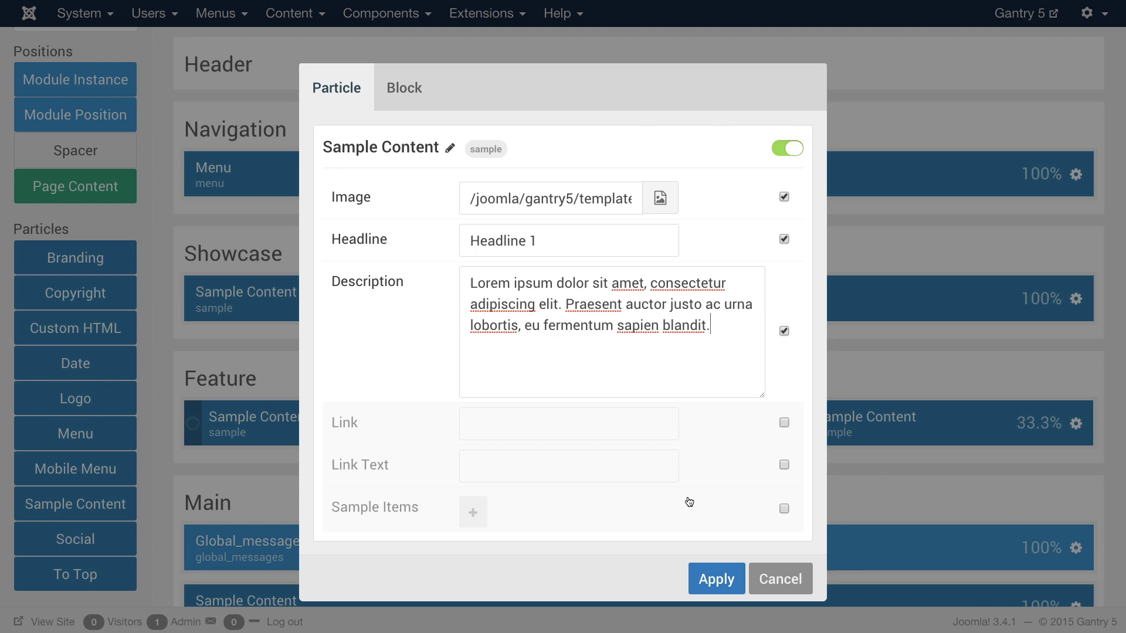
click(714, 581)
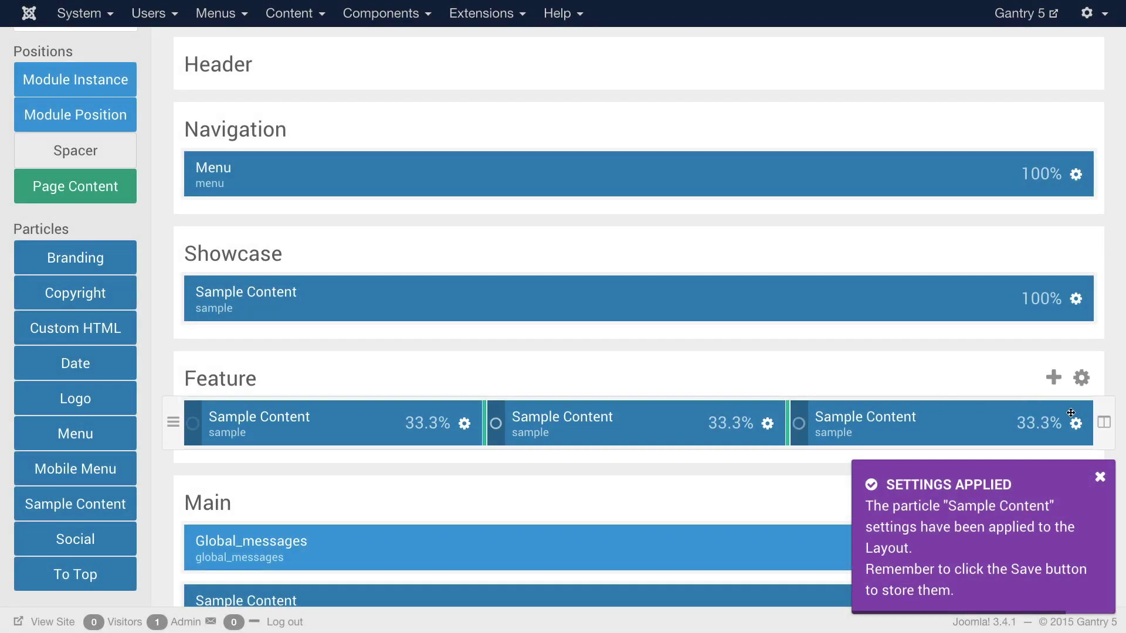
Start choosing a media library image for the third Feature particle.
click(1075, 422)
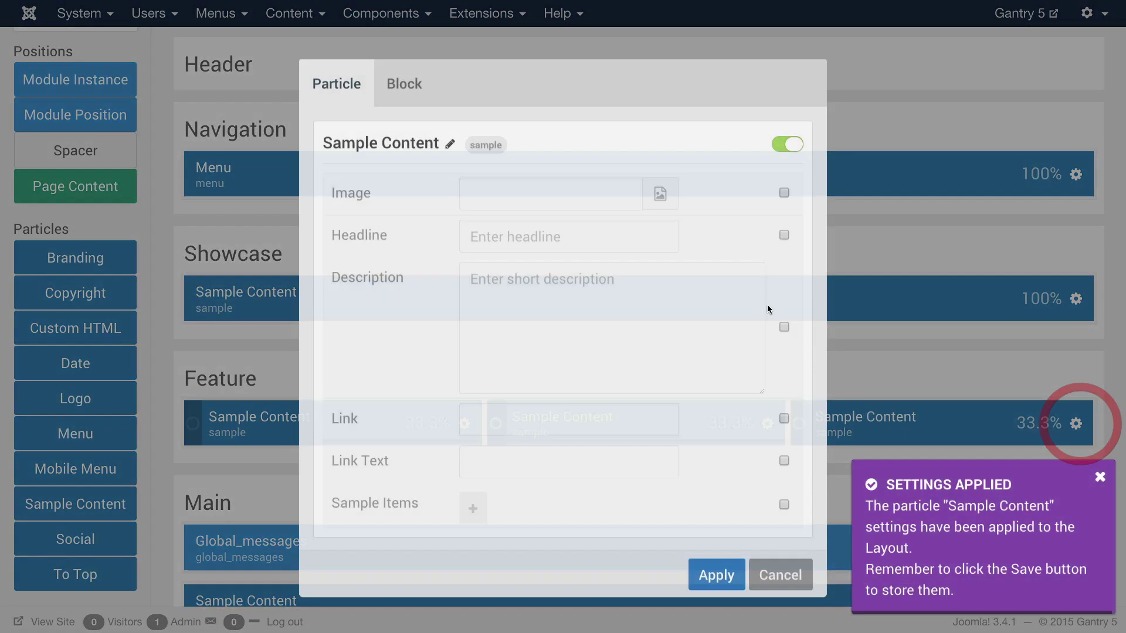
click(569, 205)
click(660, 197)
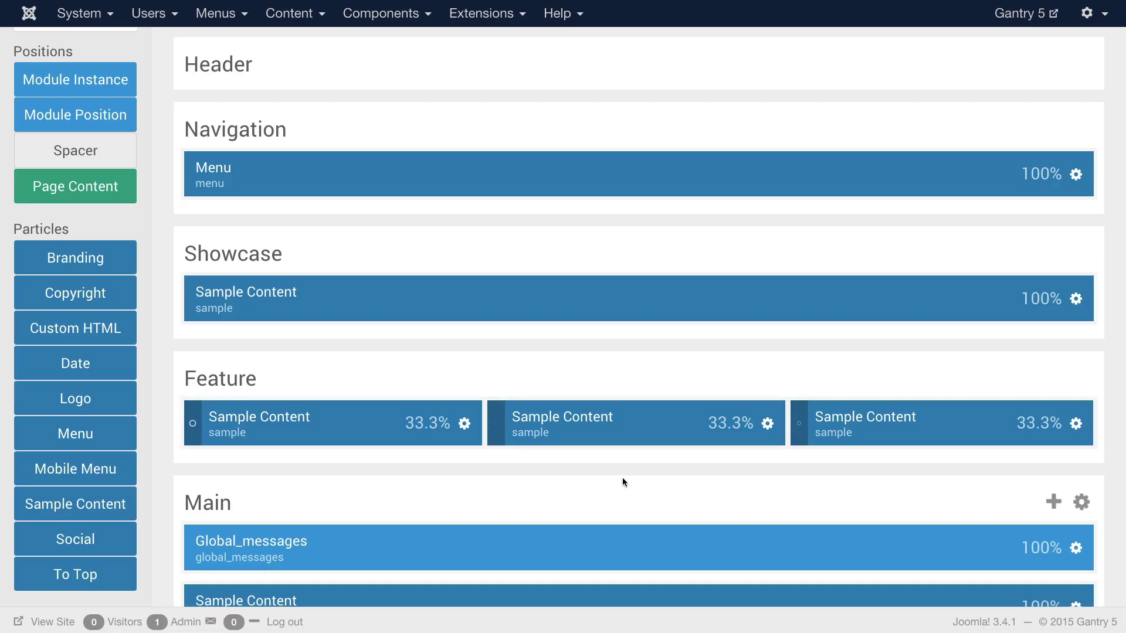
Save the Home layout and reload the homepage to check the three Feature cards.
scroll(876, 280, up, 3)
click(991, 147)
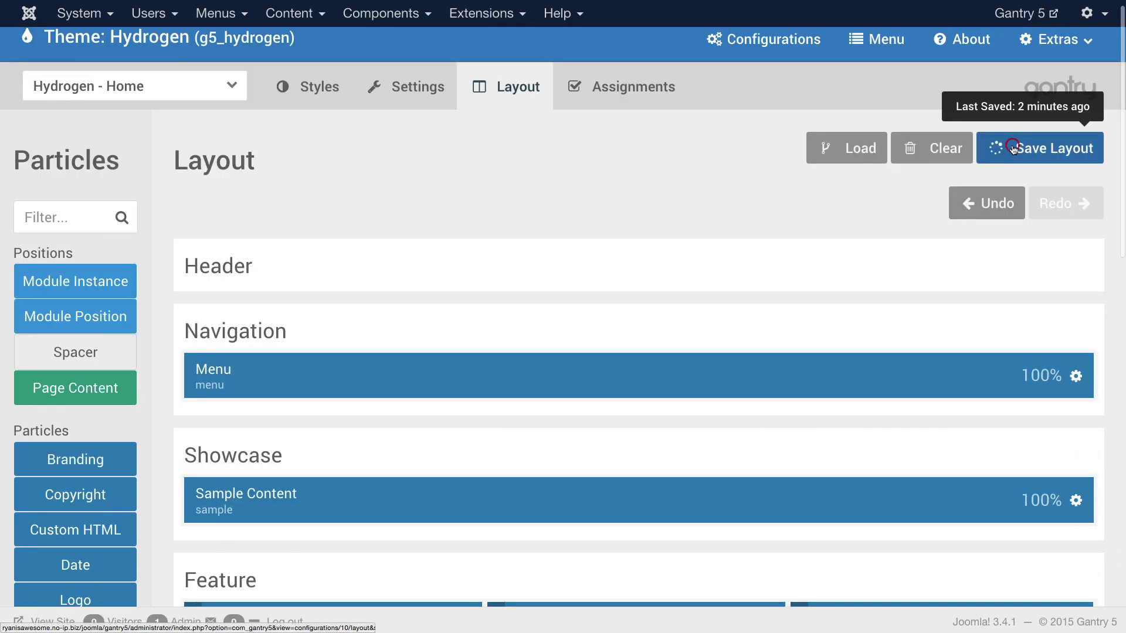
scroll(837, 266, down, 2)
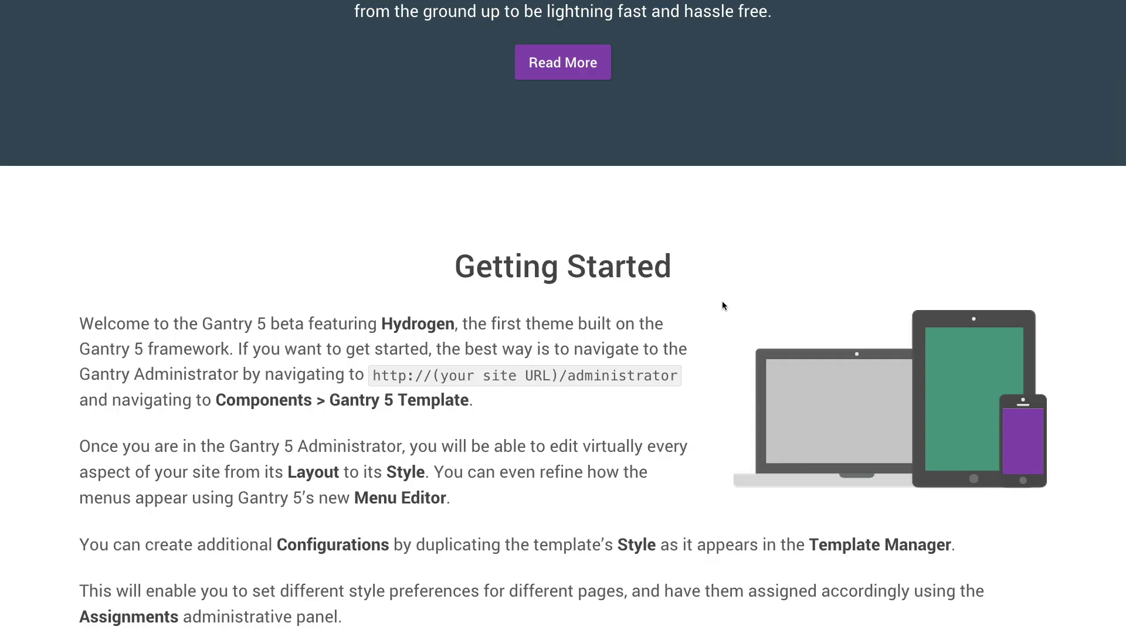
key(F5)
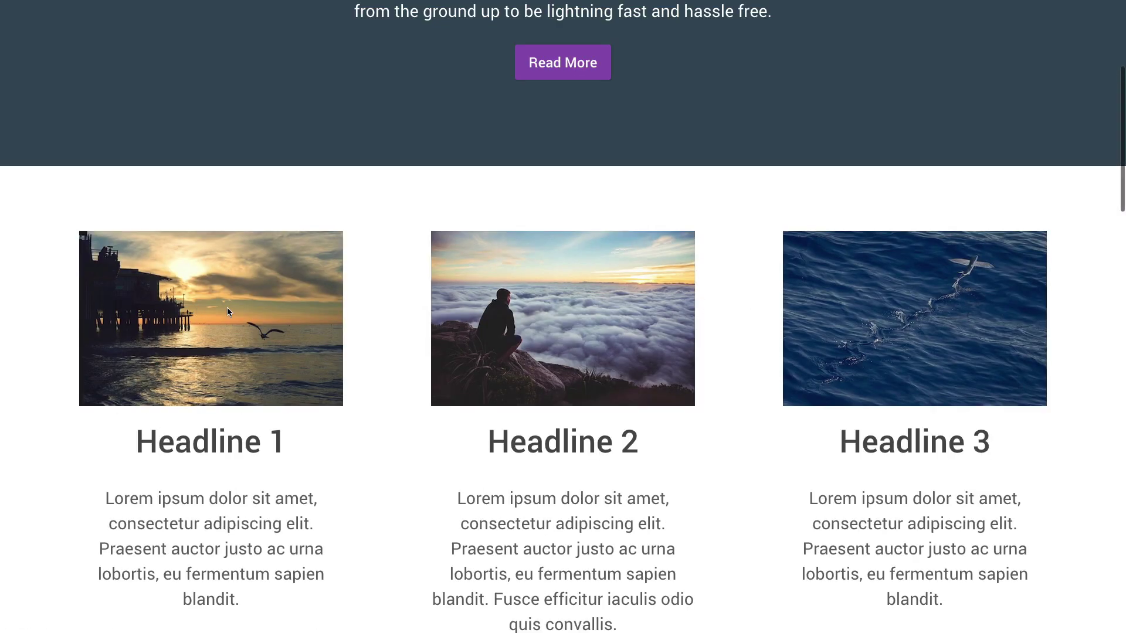
scroll(485, 330, down, 2)
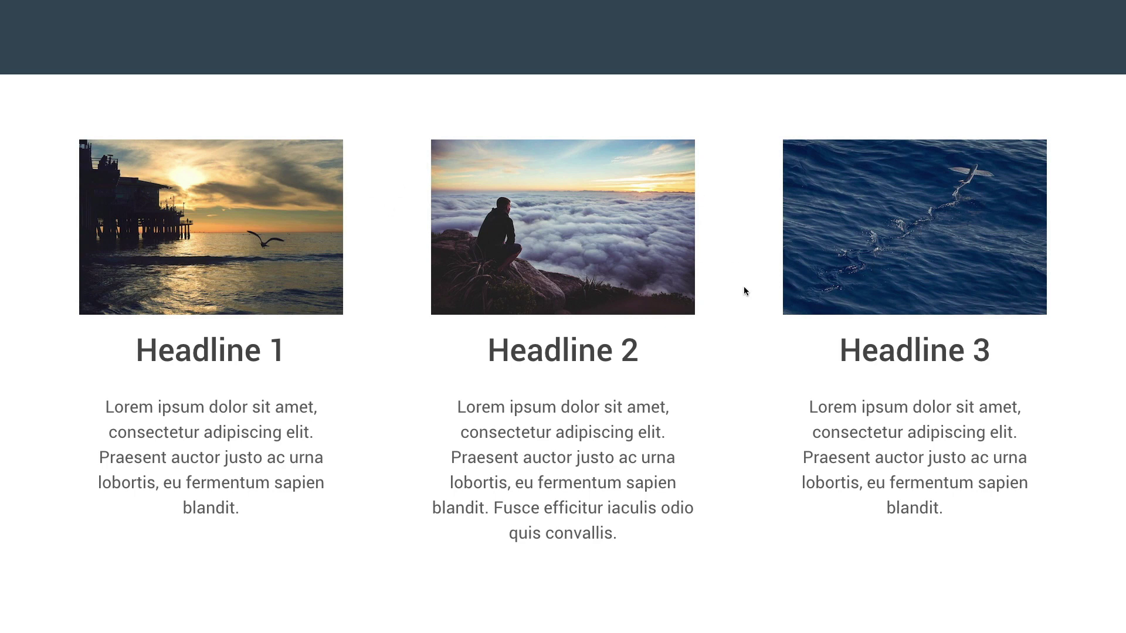
key(ctrl+Tab)
scroll(441, 377, down, 5)
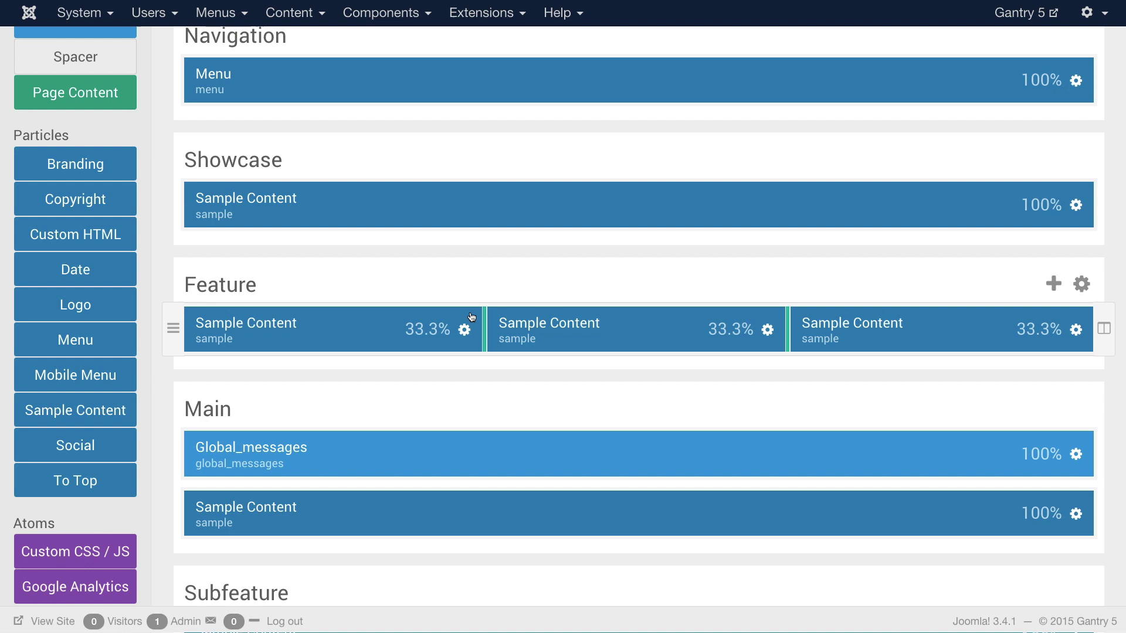
Drag the Feature row dividers until the particle widths read 30%, 40% and 30%.
drag(485, 318, 404, 329)
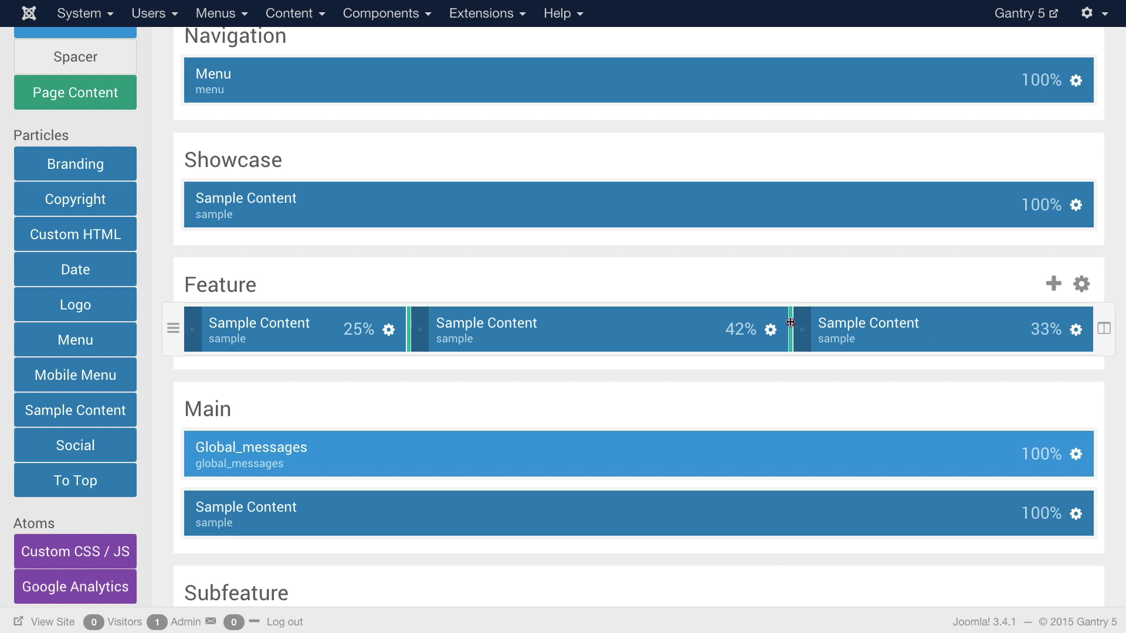
drag(790, 322, 865, 331)
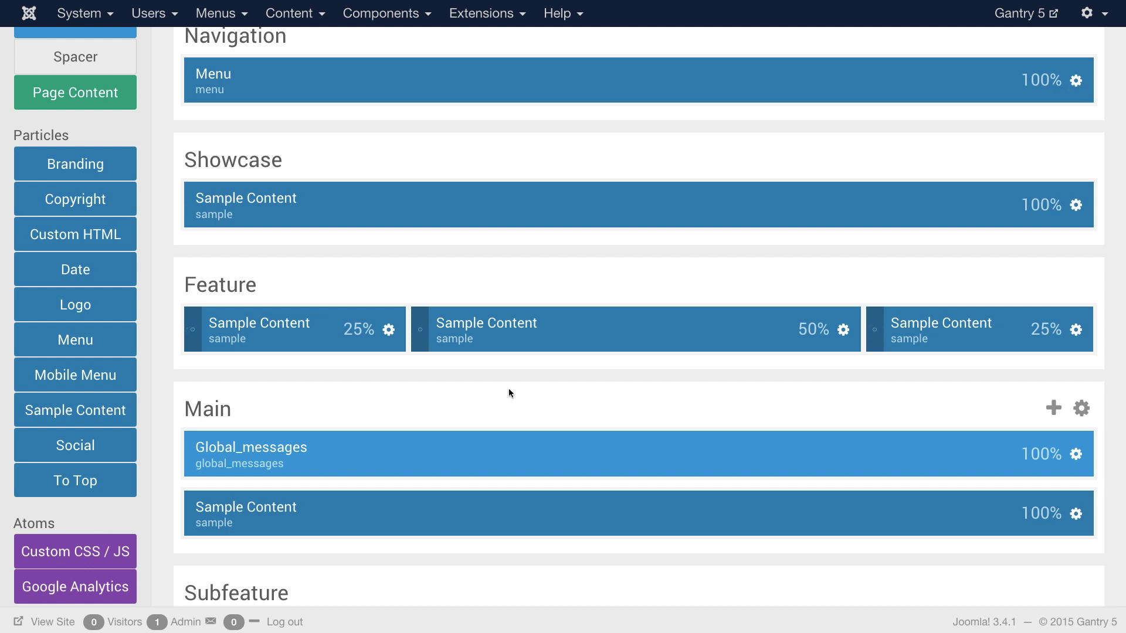
drag(407, 338, 460, 340)
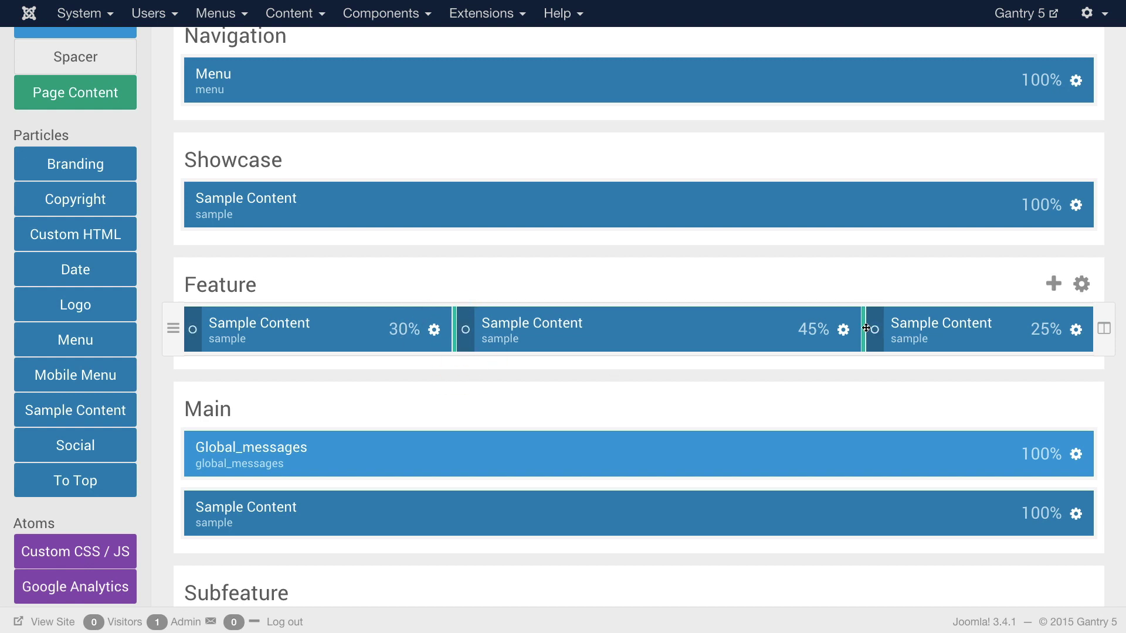
drag(862, 325, 821, 331)
scroll(829, 381, up, 4)
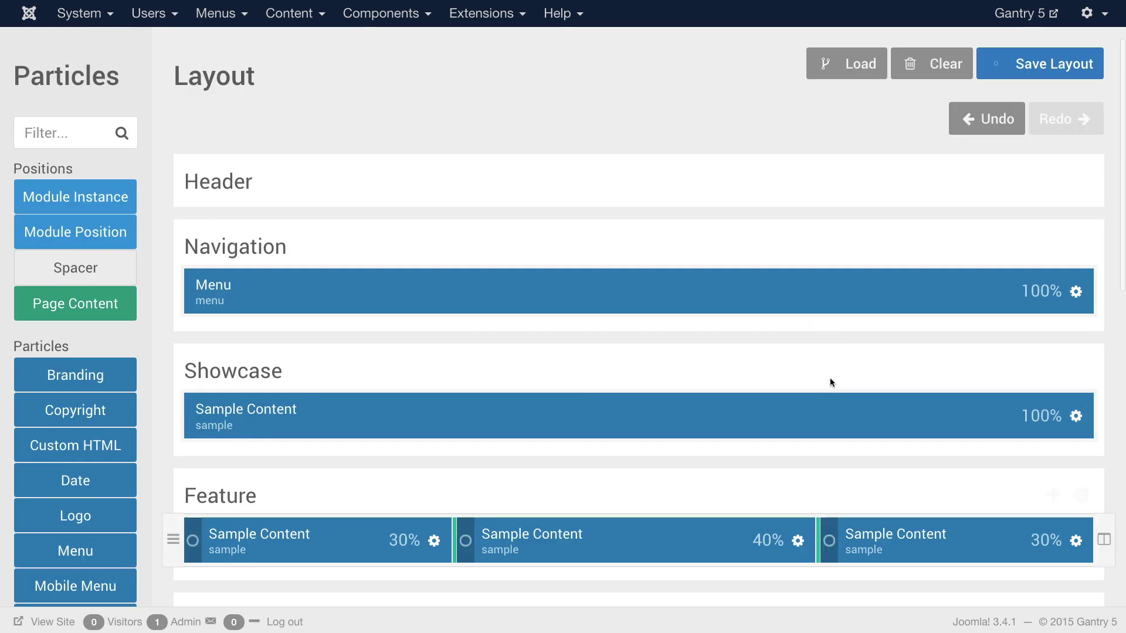
Save the 30/40/30 layout and scroll the live homepage to see the wider Headline 2 card.
click(1021, 67)
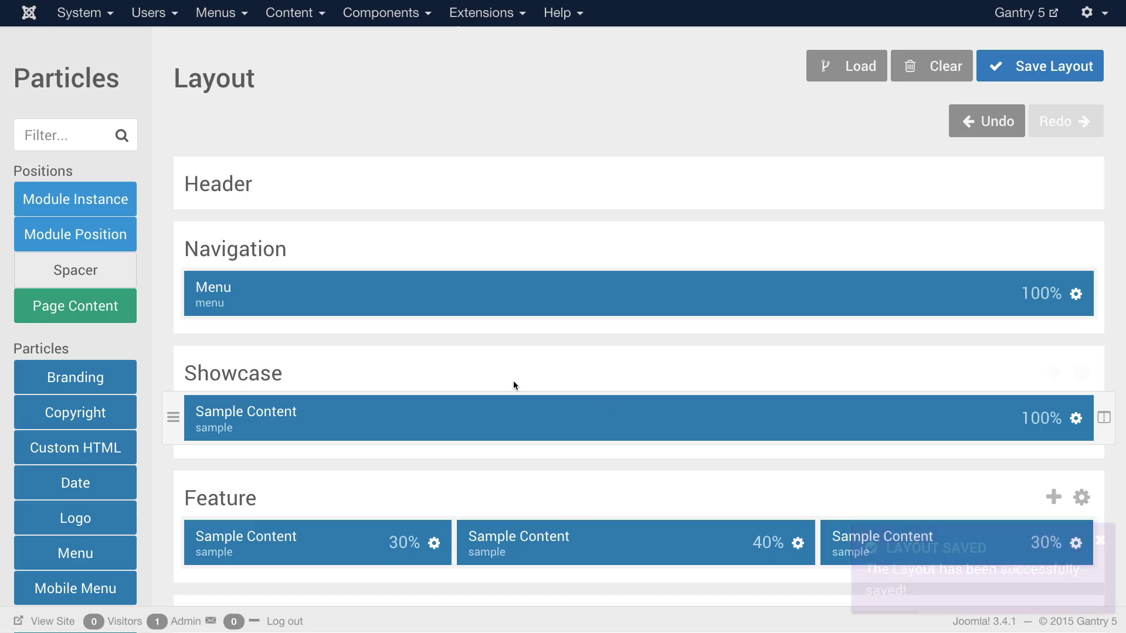
scroll(447, 422, down, 2)
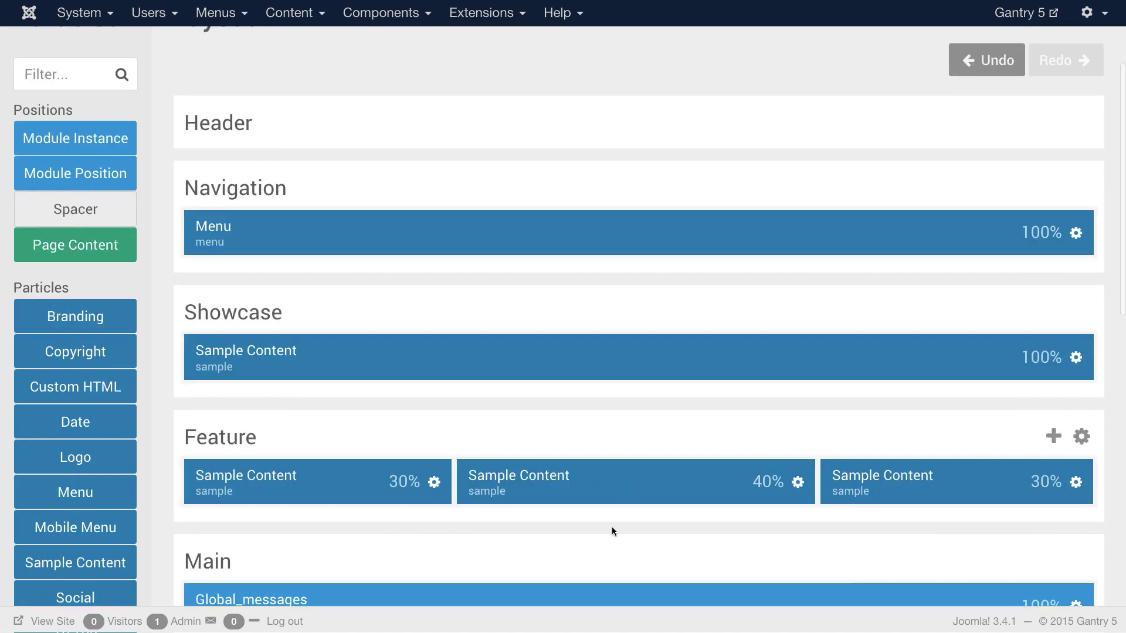
scroll(621, 522, up, 1)
scroll(482, 414, down, 1)
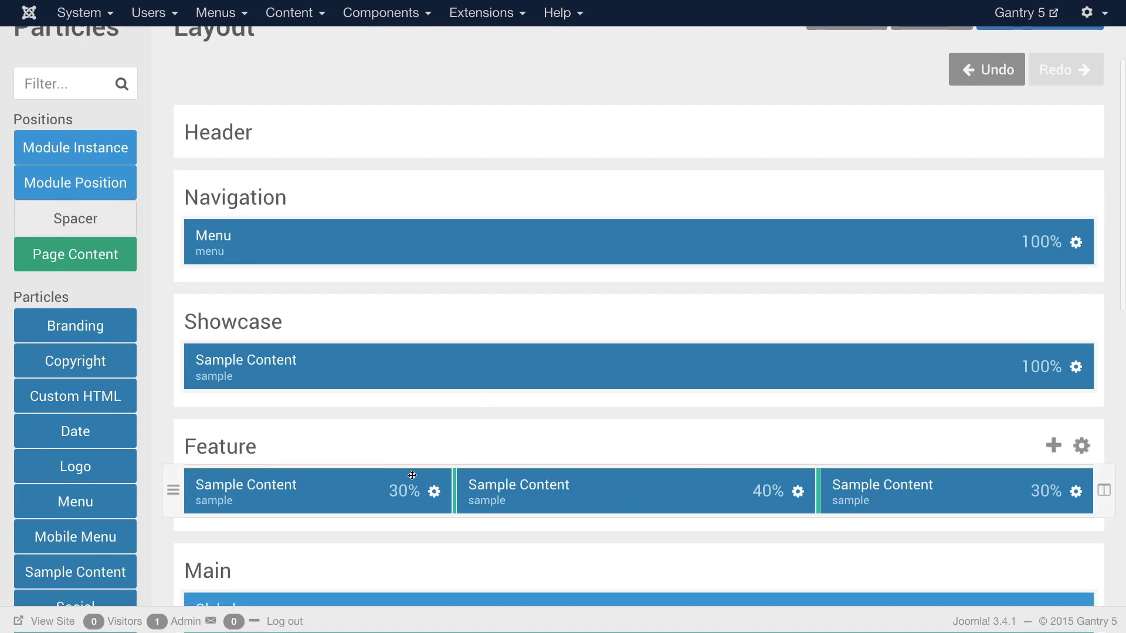
scroll(698, 537, down, 1)
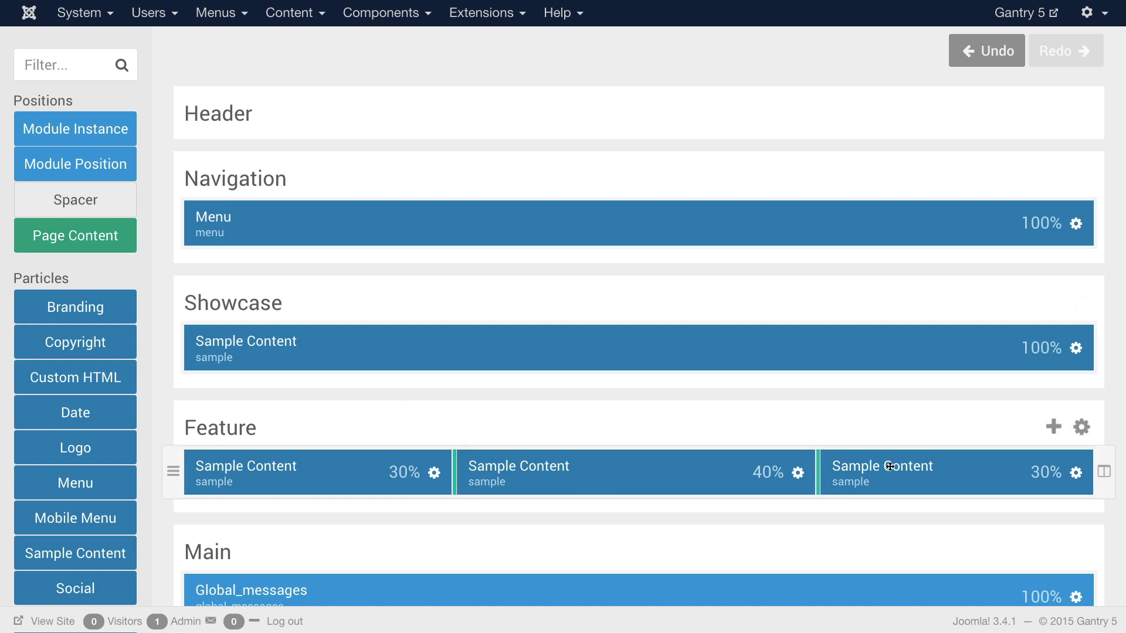
Delete the middle Feature particle, leaving two 50% blocks, save, and reload the homepage.
drag(613, 465, 562, 37)
click(1025, 81)
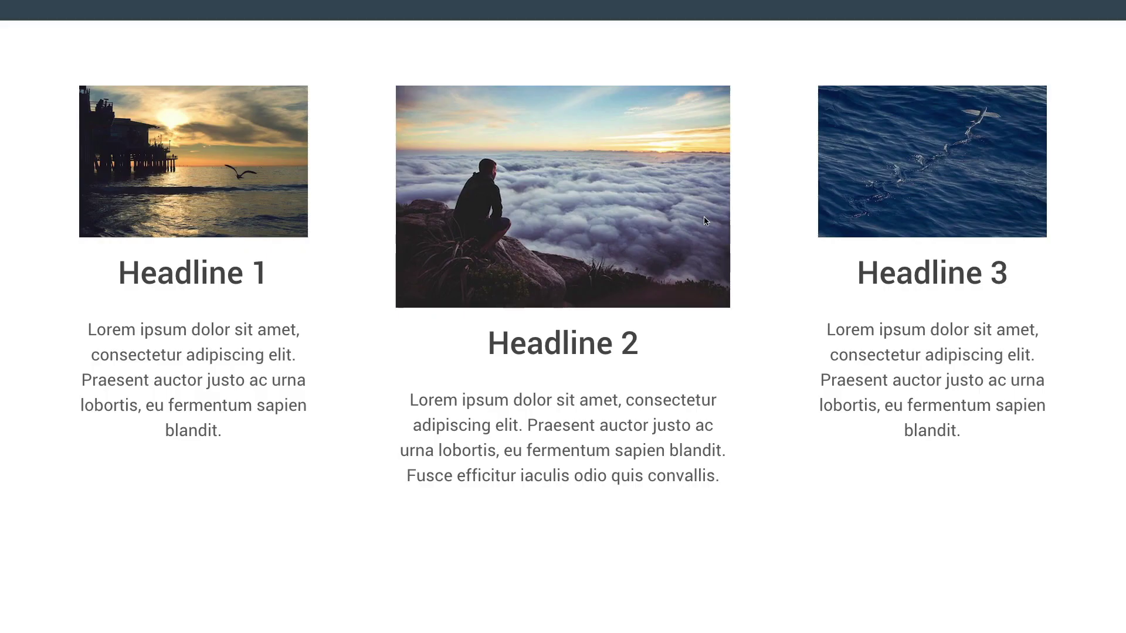
key(F5)
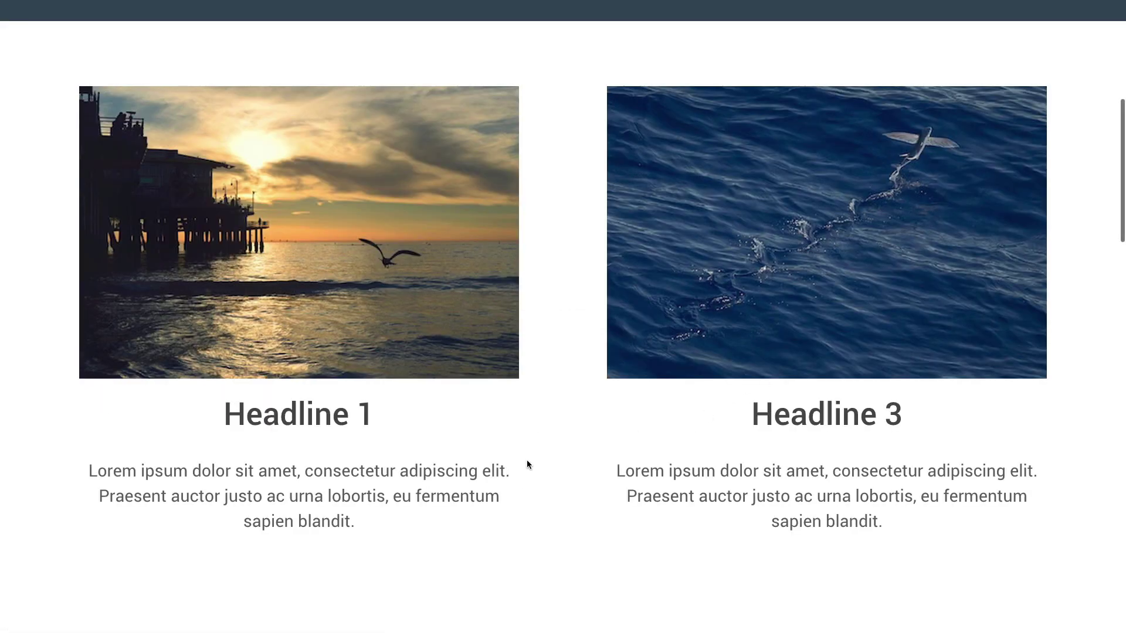
scroll(526, 460, down, 1)
scroll(526, 473, up, 1)
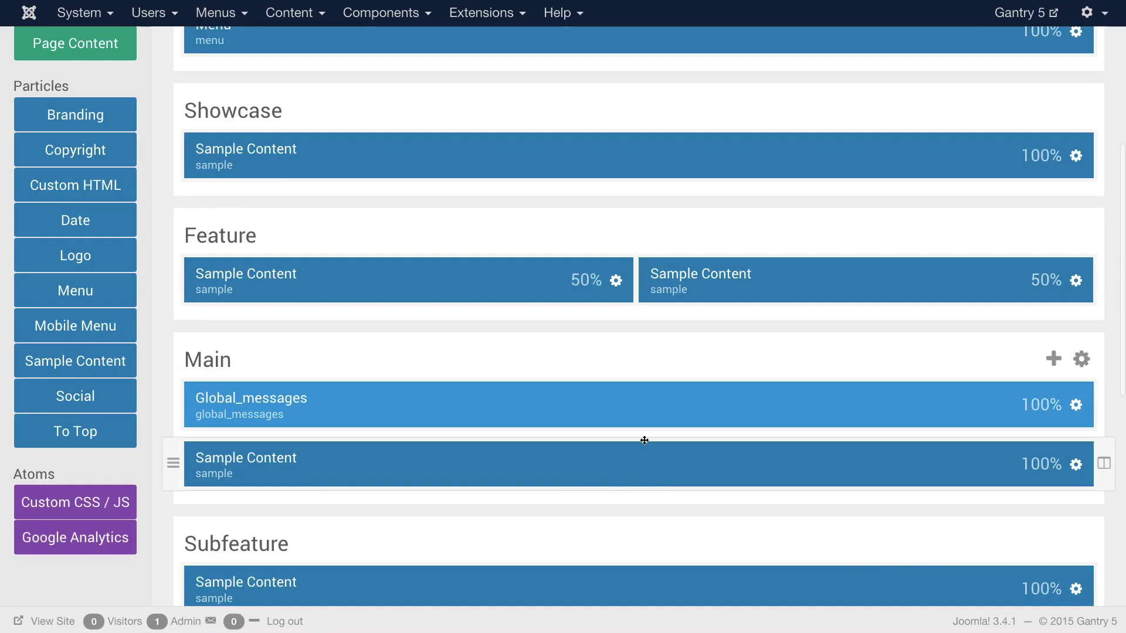
Resize the Feature row's two Sample Content blocks to 40% and 60%, then save the layout.
drag(635, 274, 540, 271)
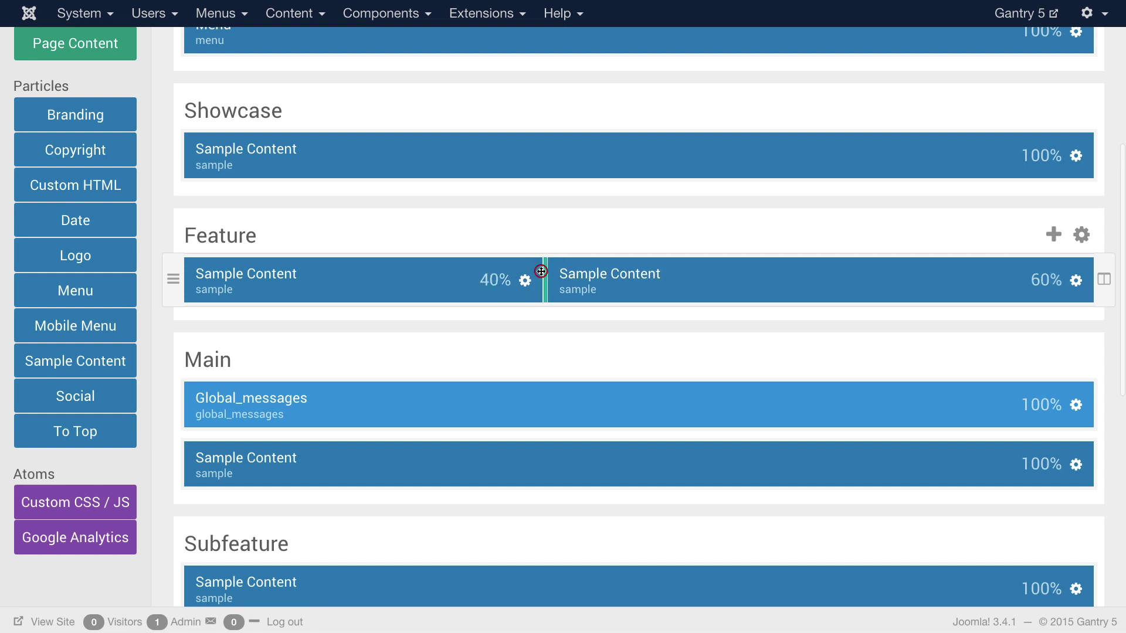
scroll(871, 239, up, 5)
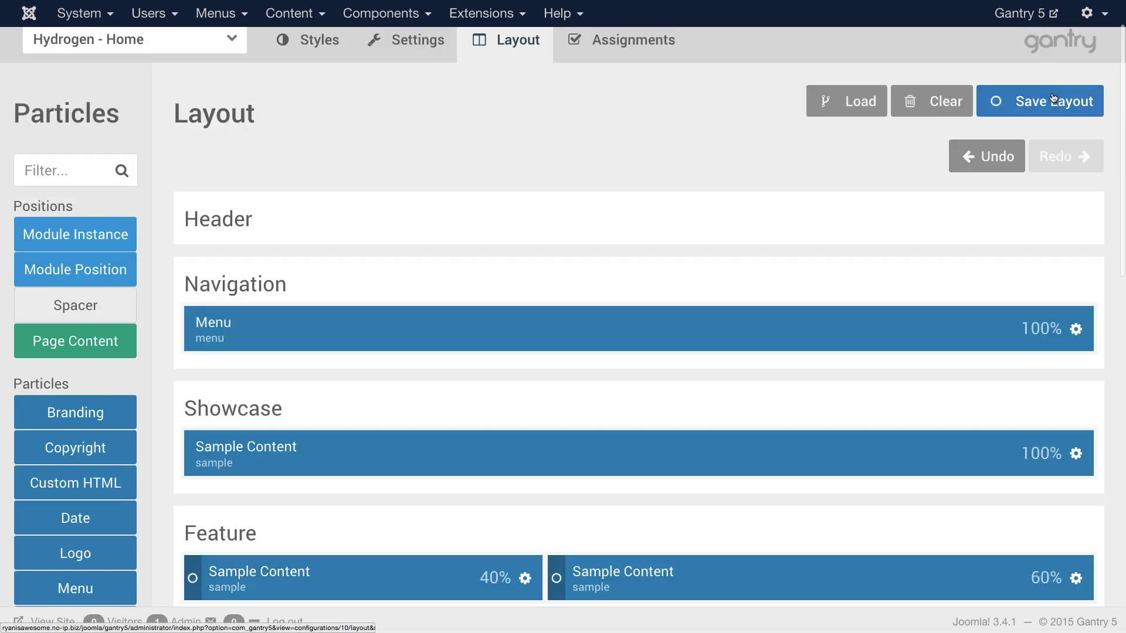
click(1054, 99)
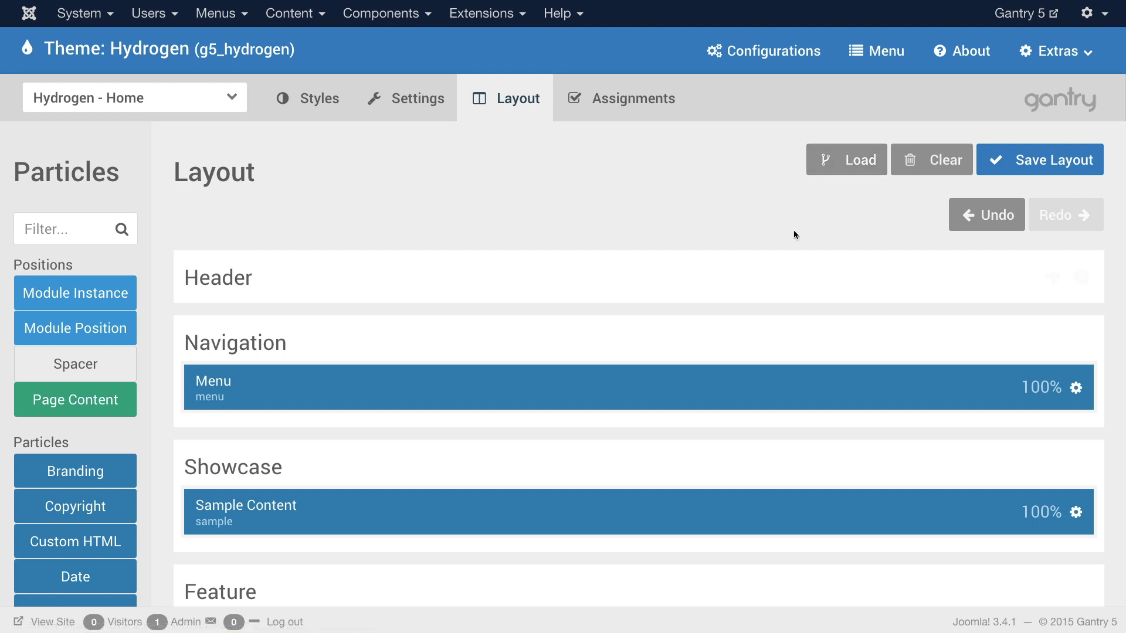
Load the Default preset into the Home layout and scroll down to its Footer row.
click(843, 162)
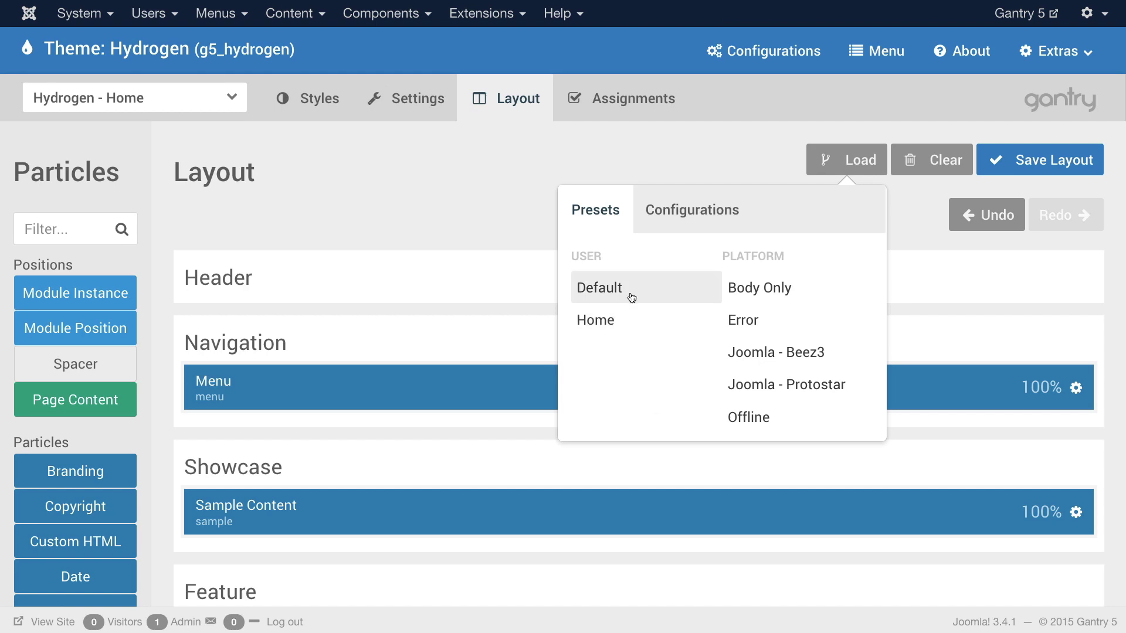
click(598, 284)
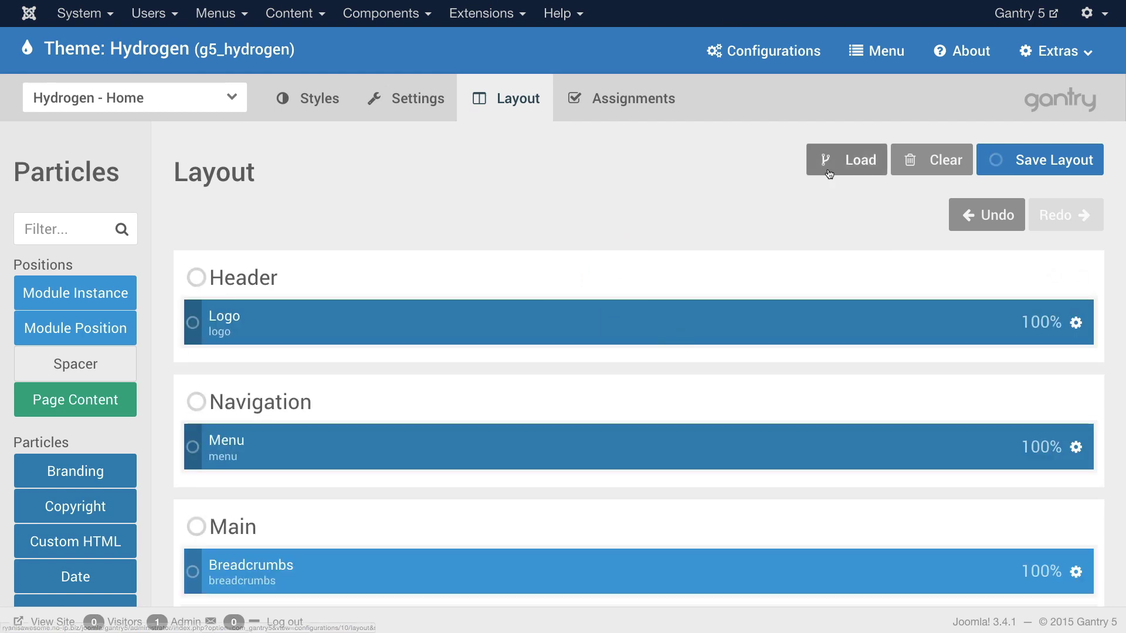
scroll(573, 235, down, 1)
scroll(572, 236, down, 10)
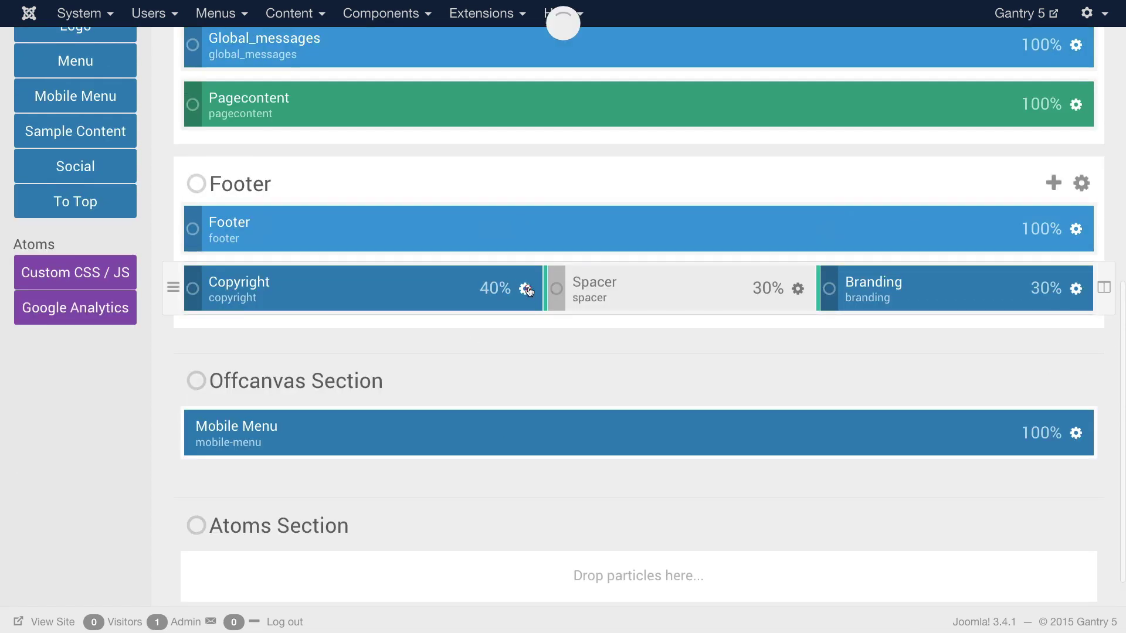
Inspect the Copyright and Branding particle settings, cancelling both without changes.
click(525, 288)
click(779, 349)
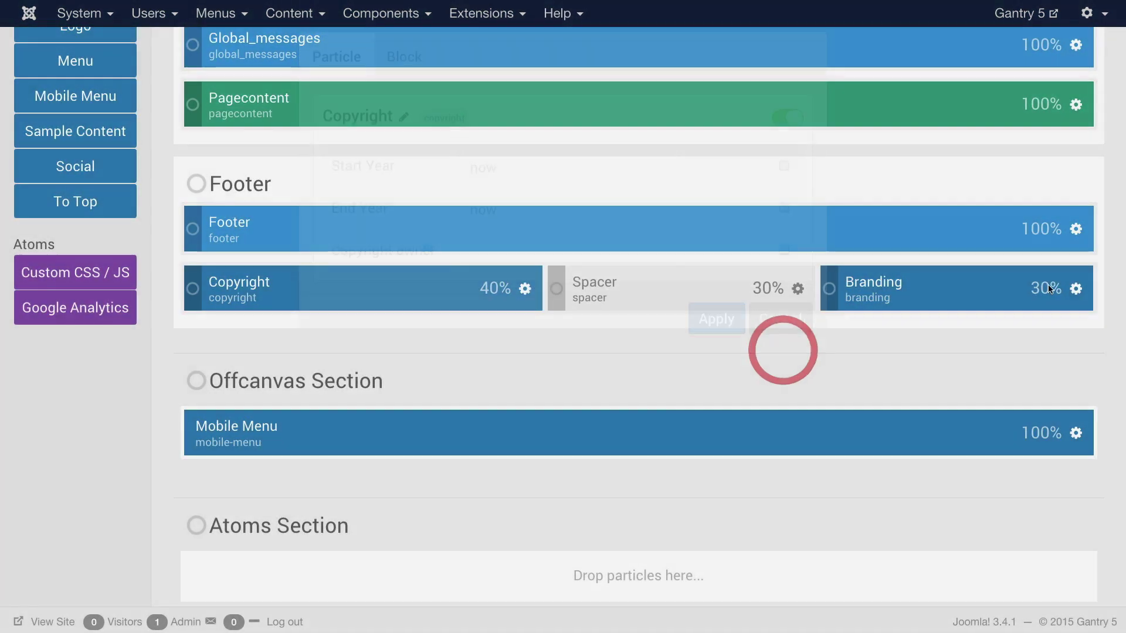
click(1076, 289)
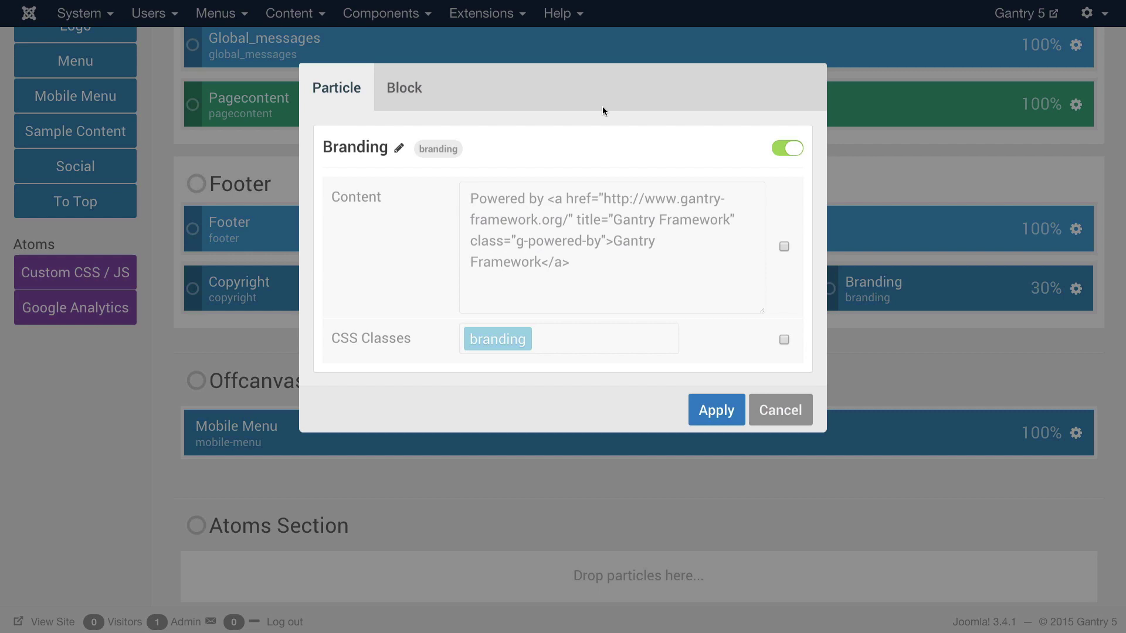
click(807, 413)
scroll(667, 471, up, 1)
scroll(667, 471, up, 7)
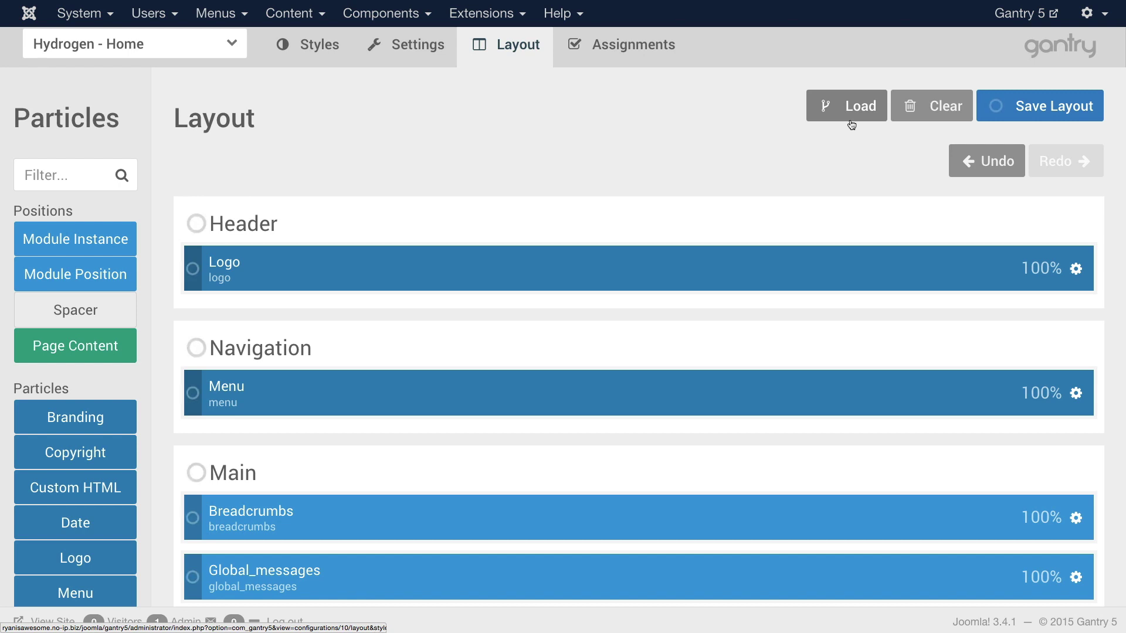
click(1055, 106)
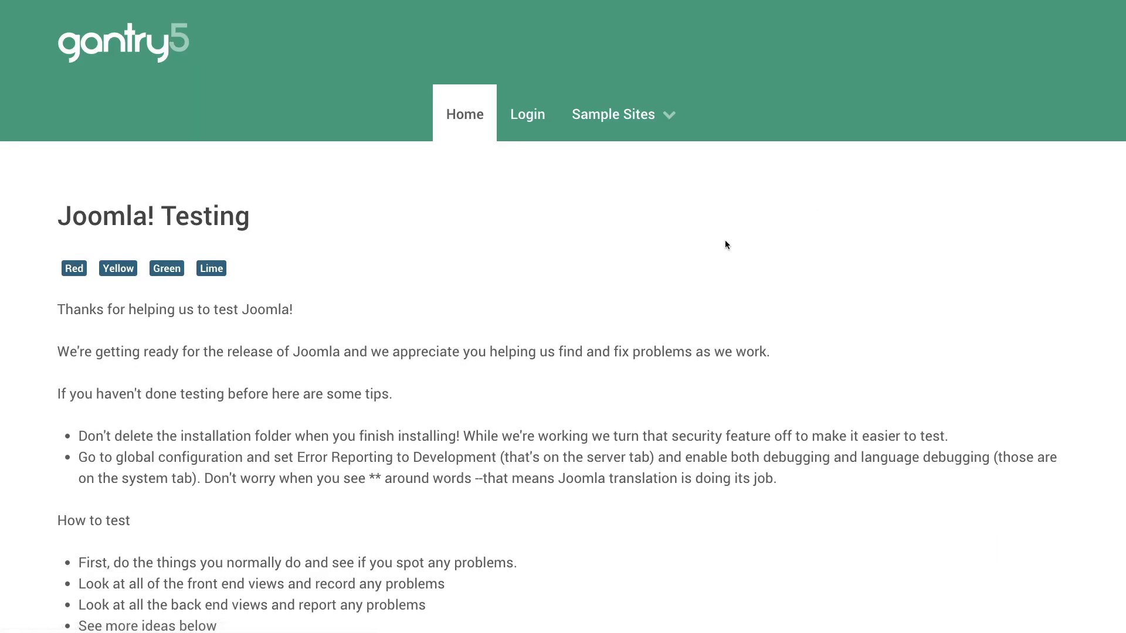
scroll(726, 241, down, 10)
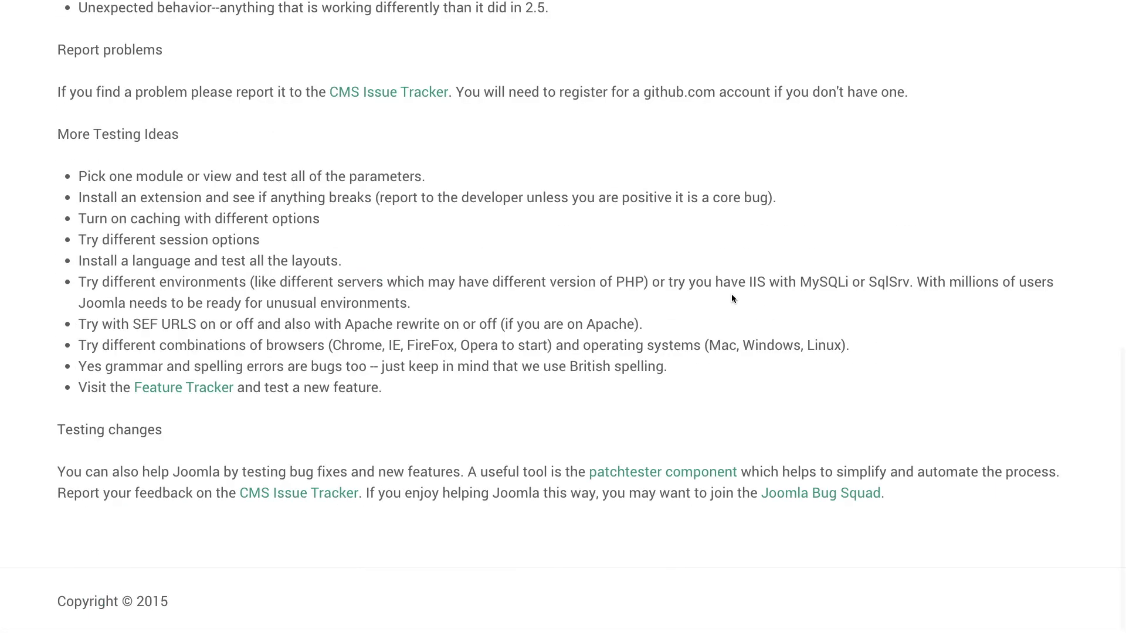
key(Home)
scroll(291, 263, down, 1)
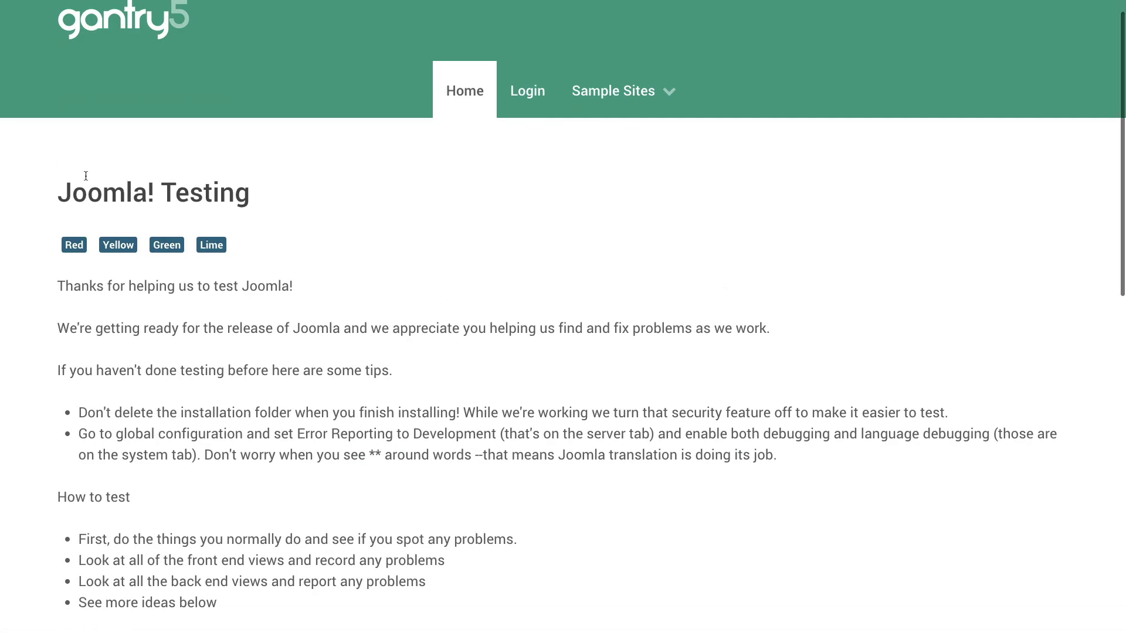
scroll(578, 394, down, 15)
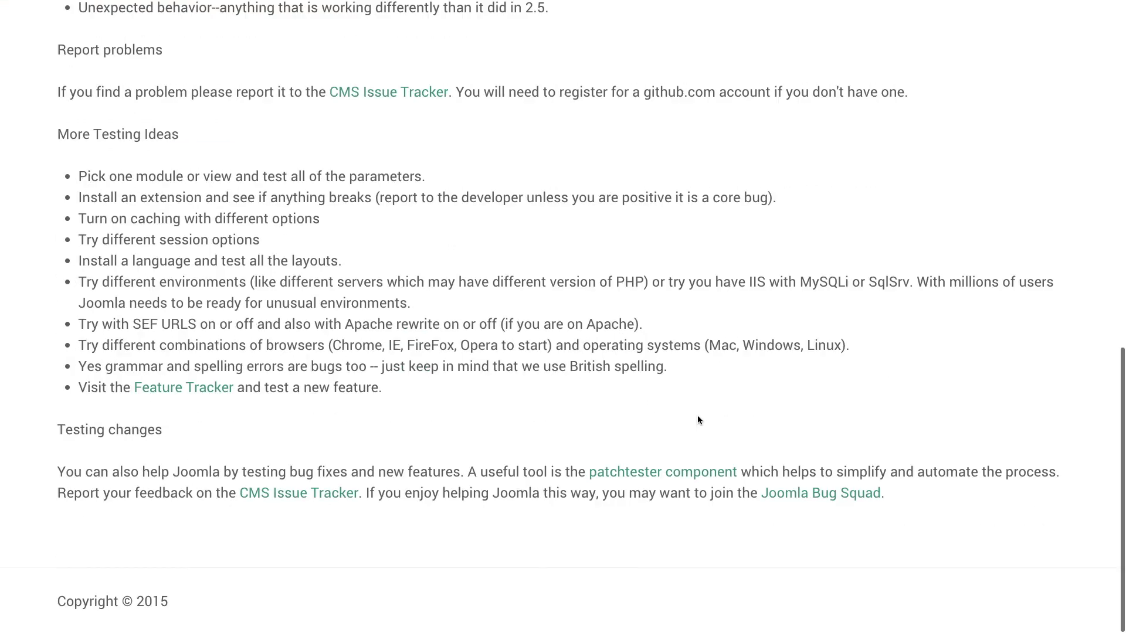
scroll(745, 372, up, 15)
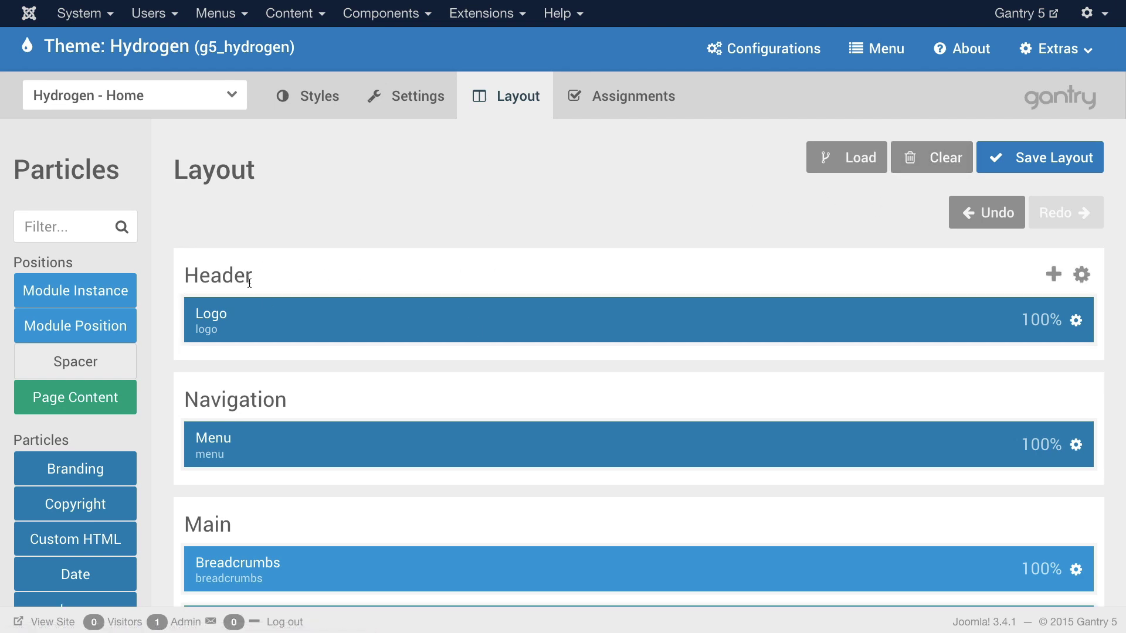
Clear the layout, then check Header, Navigation, Main, Footer, Offcanvas and Atoms are all empty.
scroll(394, 452, down, 8)
scroll(497, 486, down, 2)
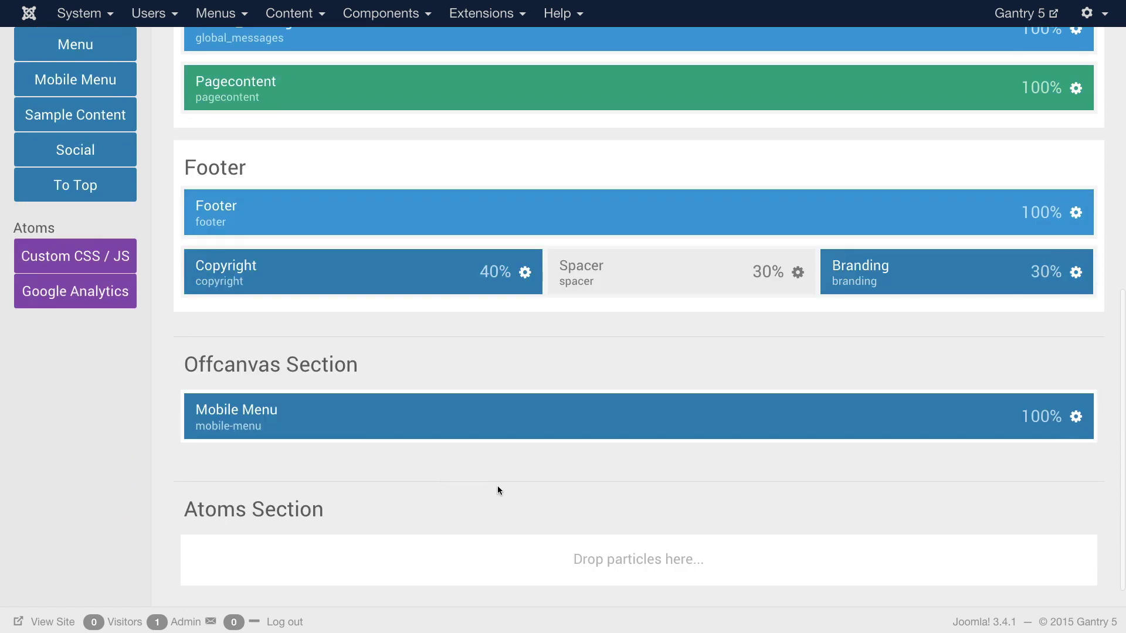
scroll(592, 452, up, 10)
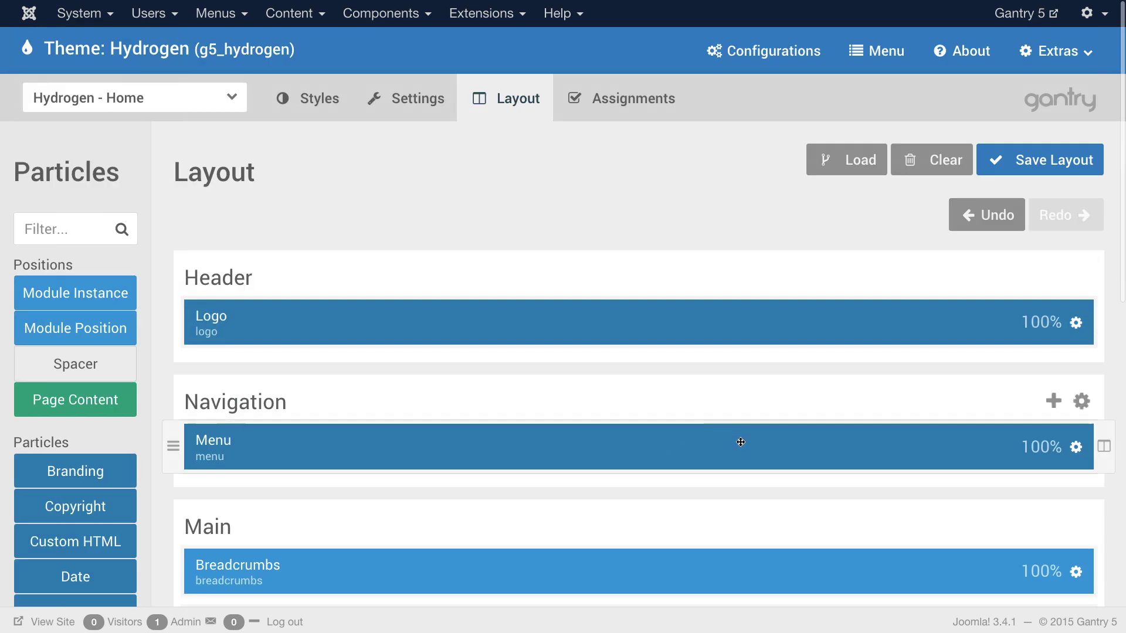
click(927, 160)
scroll(288, 339, down, 1)
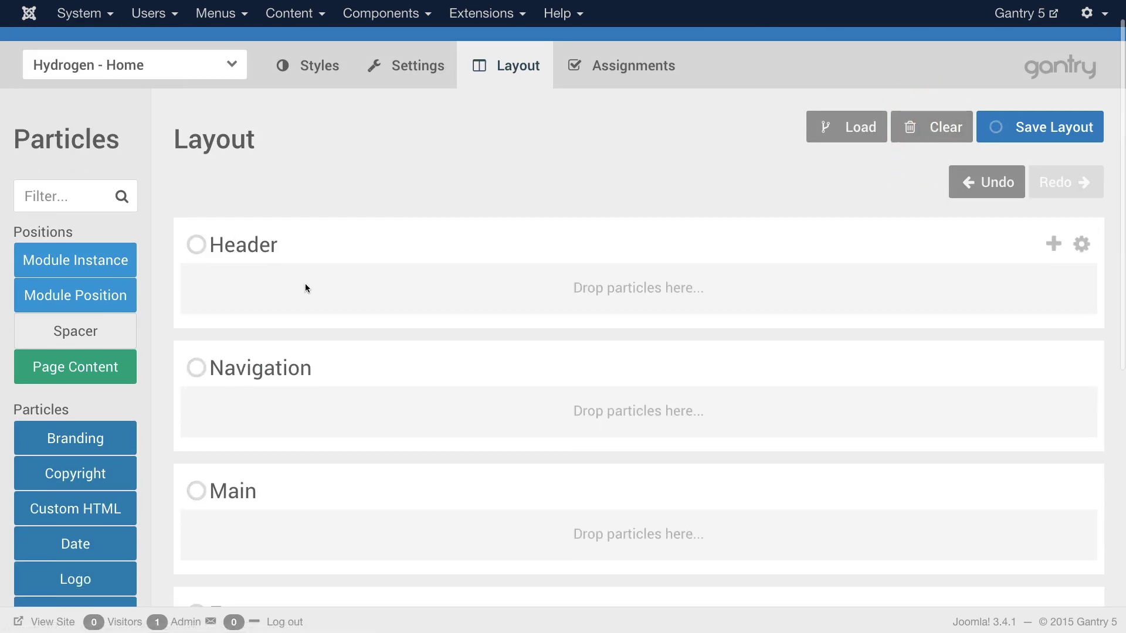
scroll(382, 543, down, 5)
scroll(403, 563, down, 2)
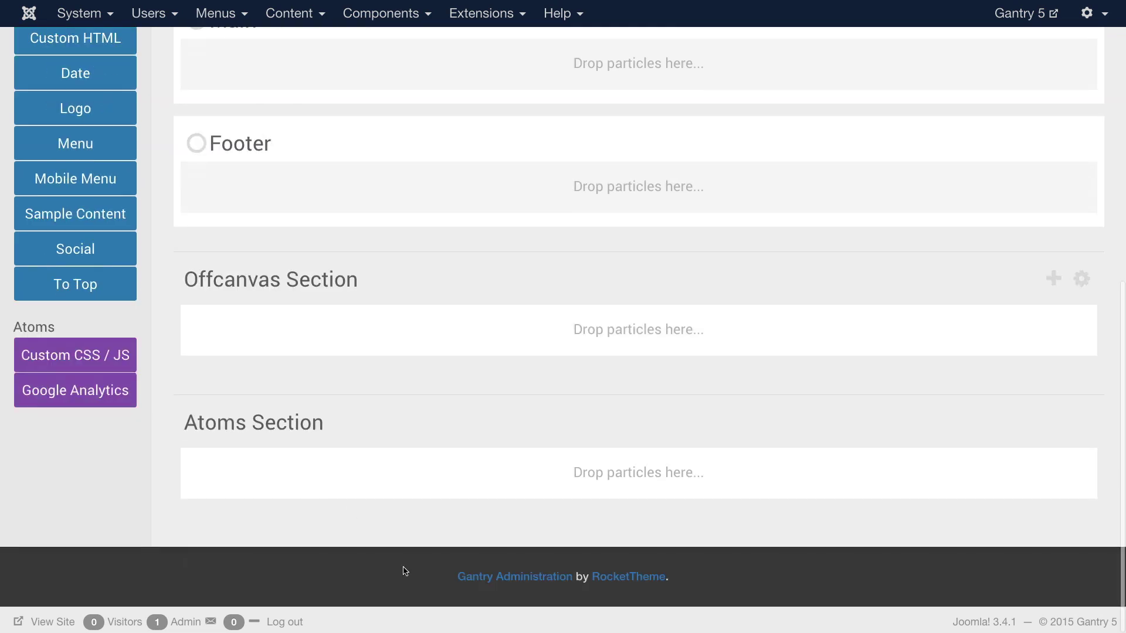
scroll(565, 428, up, 10)
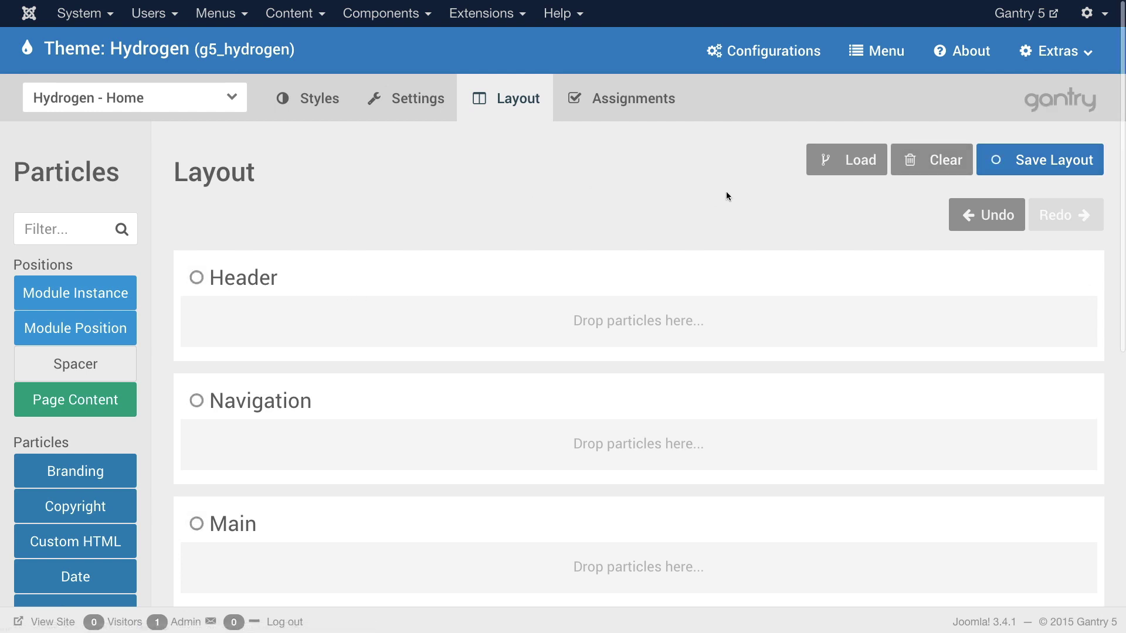
Load the Home preset into the emptied layout and scroll down to check the restored rows.
click(846, 159)
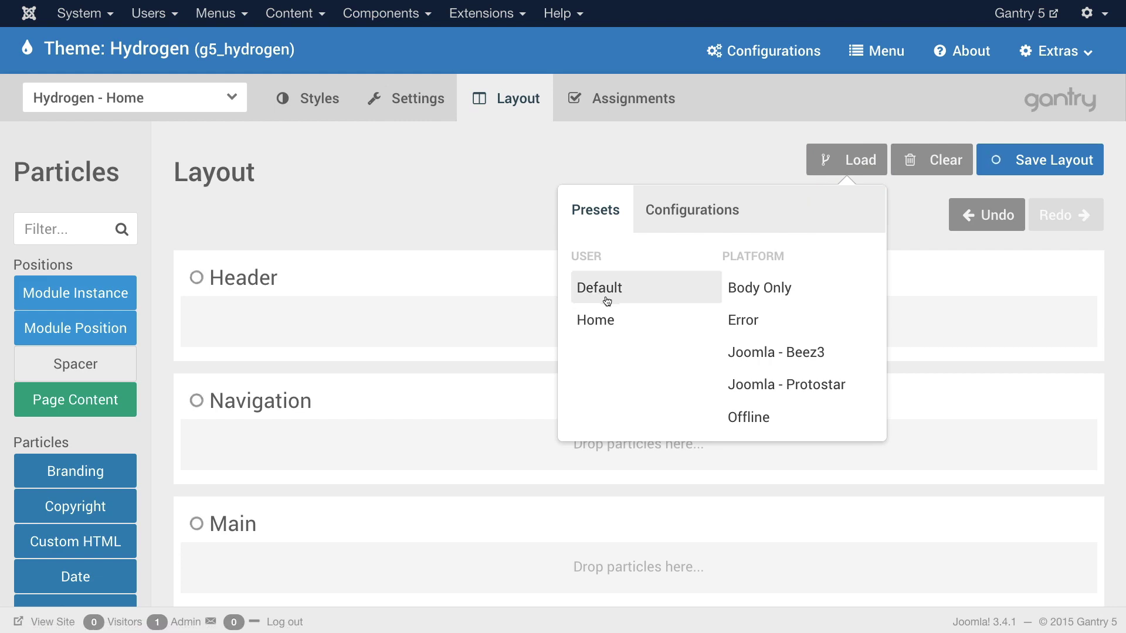
click(598, 319)
scroll(502, 220, down, 11)
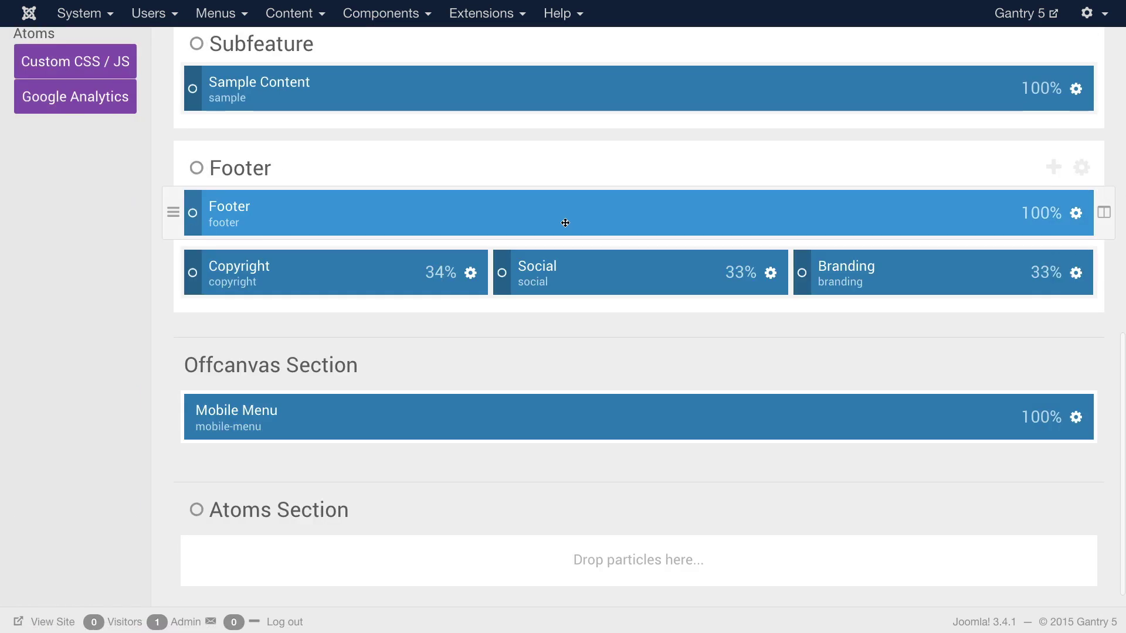